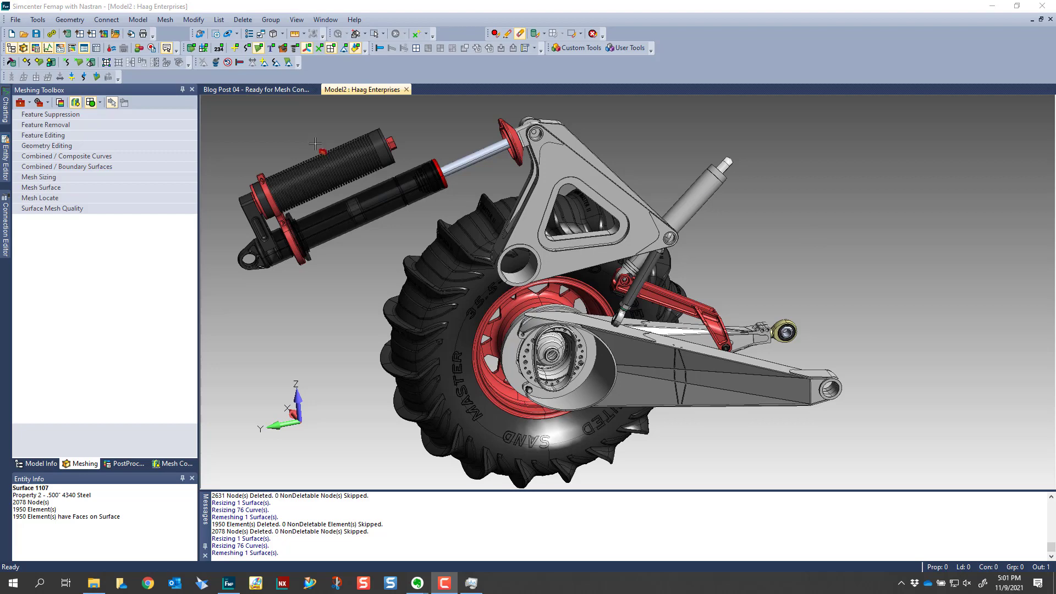
Step: Compare the Blog Post 04 mid-surface model with the full Haag Enterprises assembly and examine the perforated ribs inside the assembly's trailing arm
left_click(262, 92)
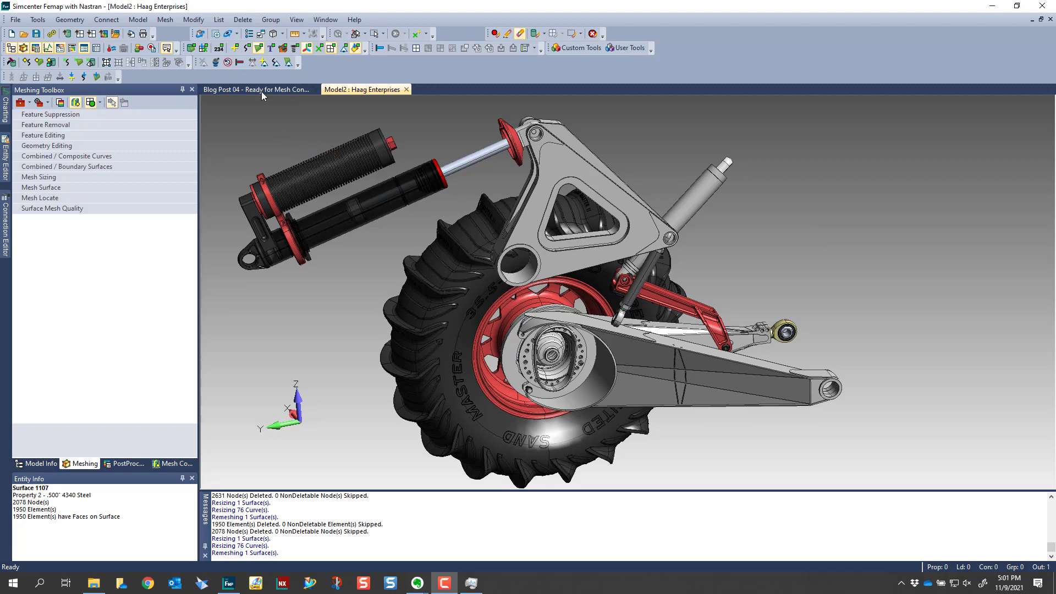
middle_click_drag(714, 379, 550, 155)
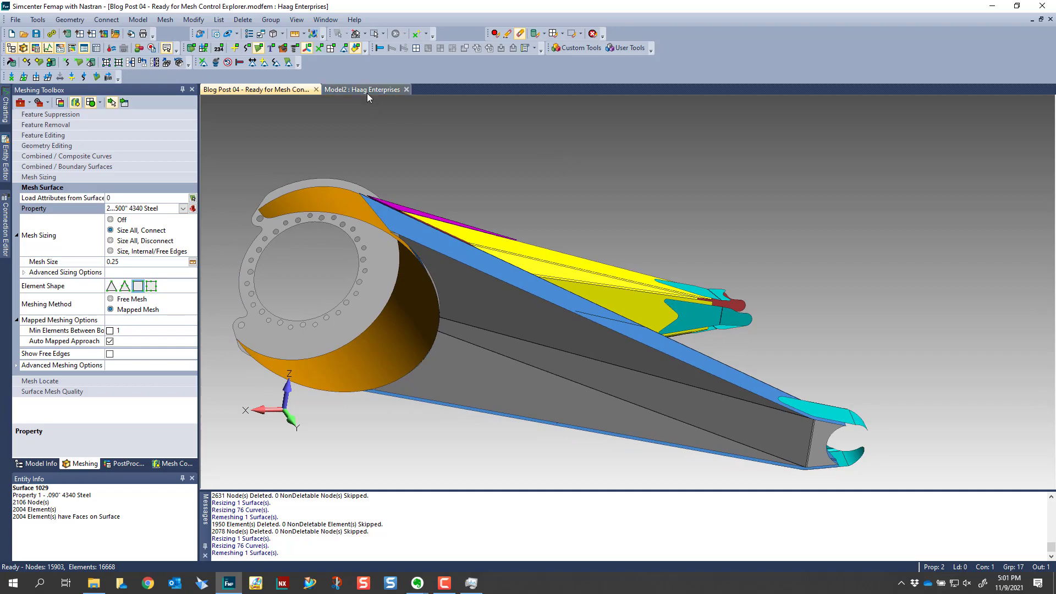
left_click(368, 89)
scroll(793, 274, "up", 5)
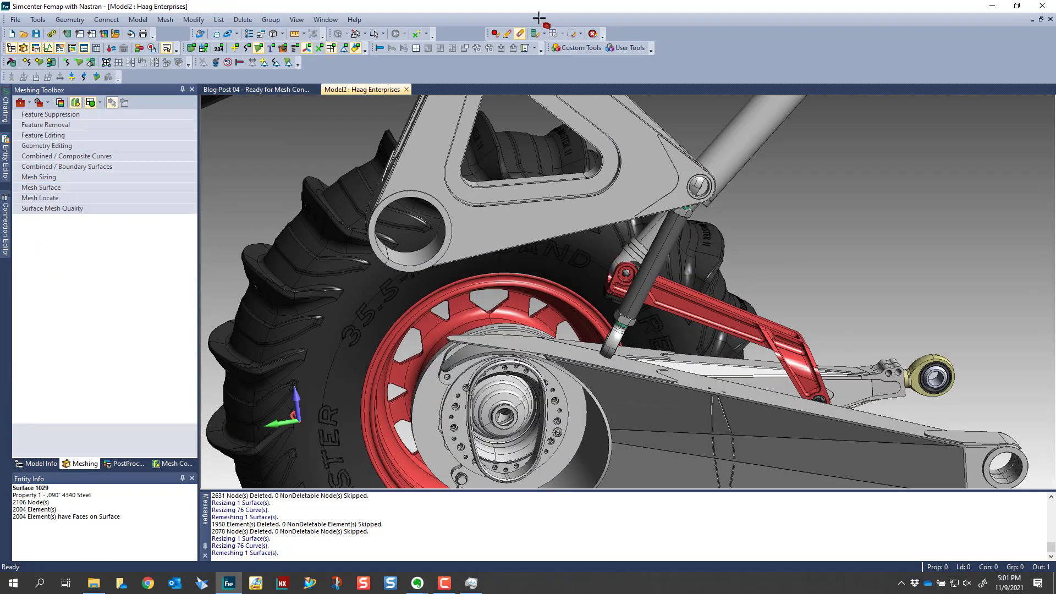
scroll(765, 266, "up", 5)
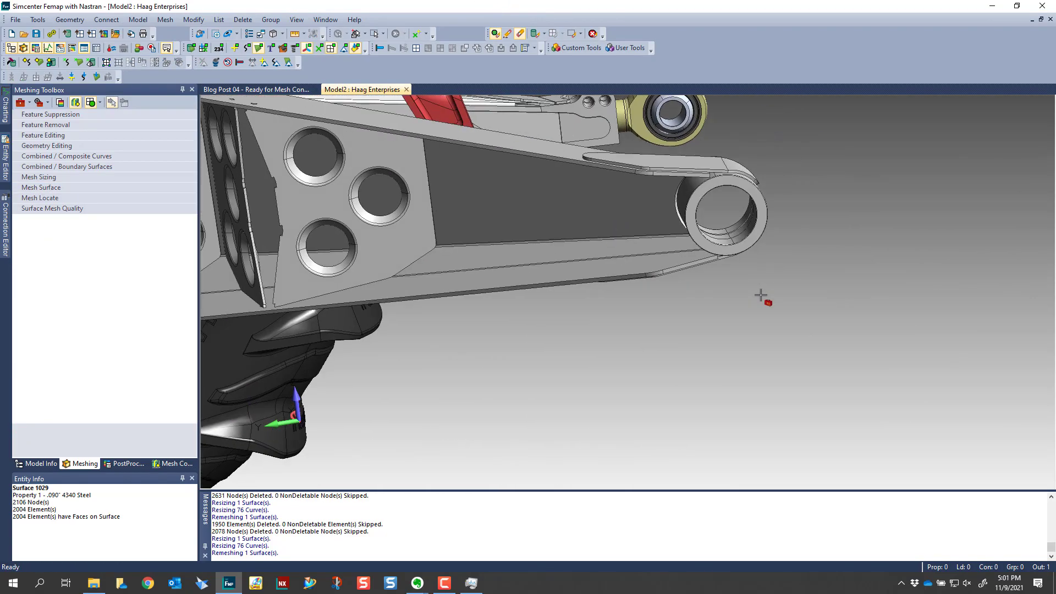
scroll(701, 275, "up", 3)
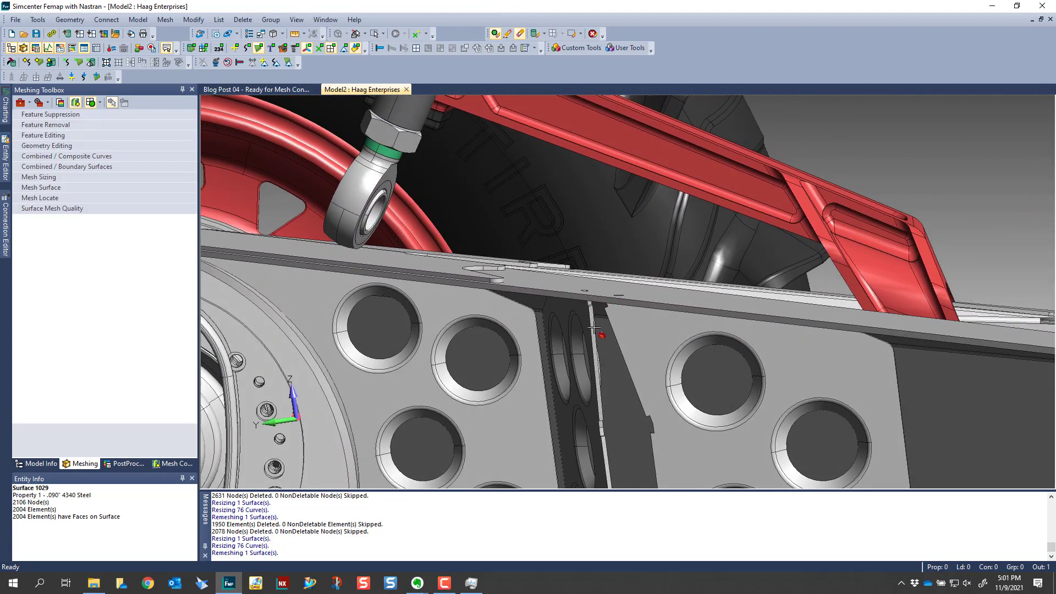
middle_click_drag(639, 350, 577, 246)
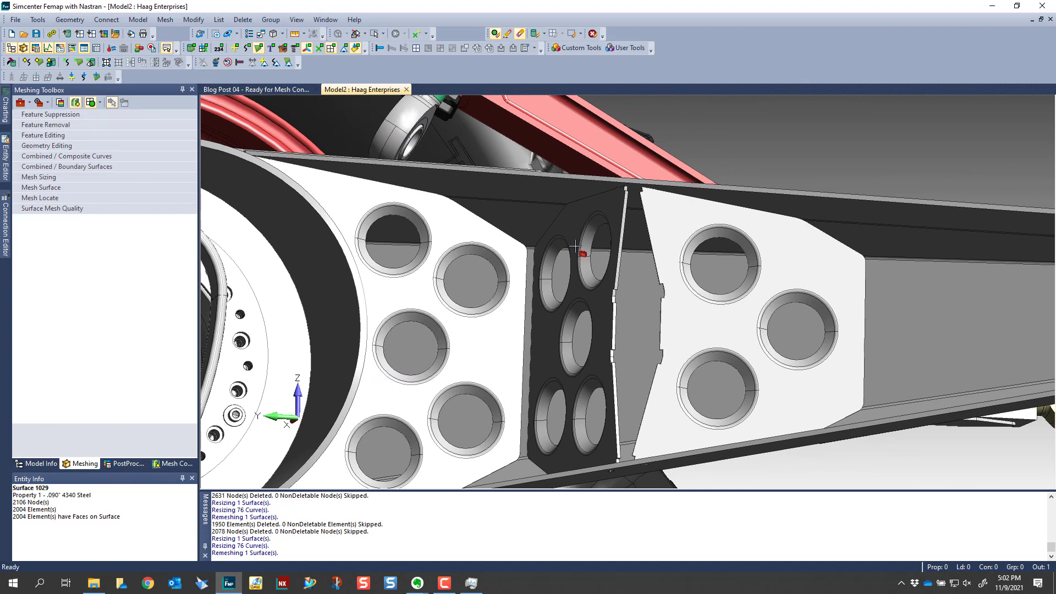
Step: Return to the Blog Post 04 model and hide the arm's outer plates to examine its perforated internal ribs
left_click(258, 88)
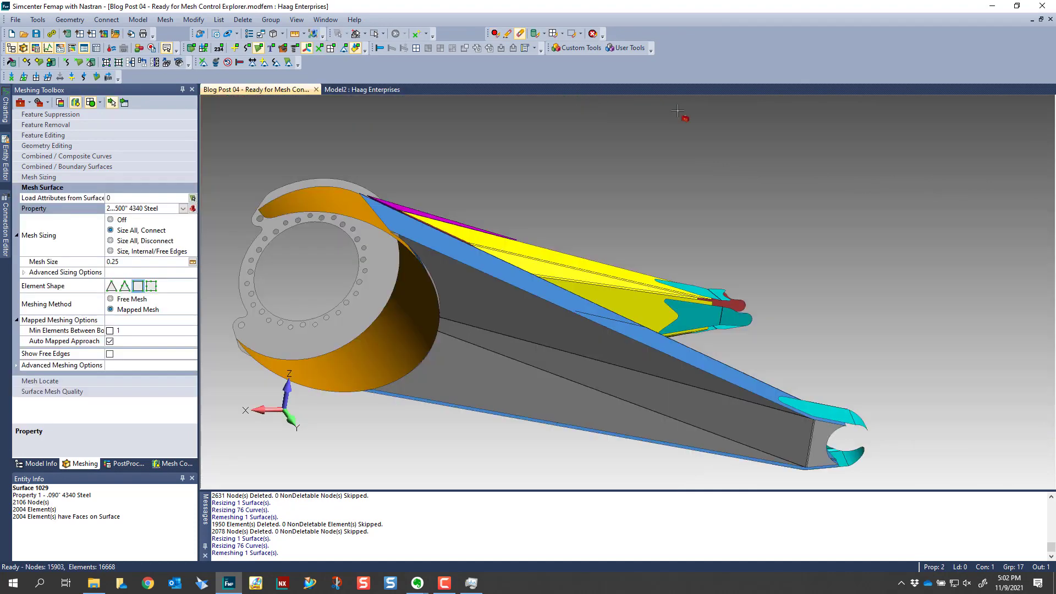
middle_click_drag(721, 113, 614, 197)
left_click(495, 33)
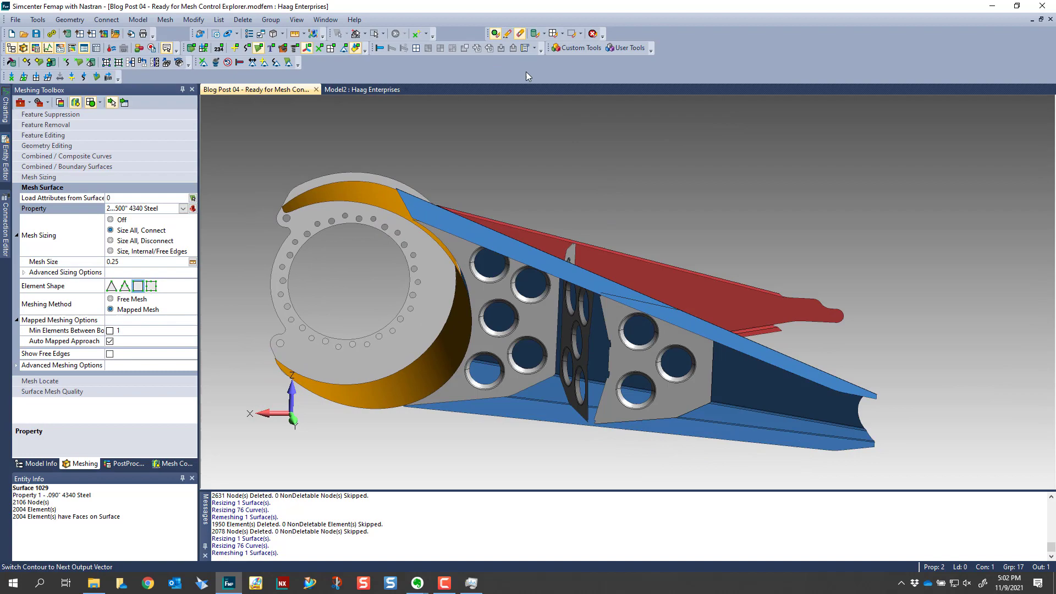
scroll(548, 97, "up", 5)
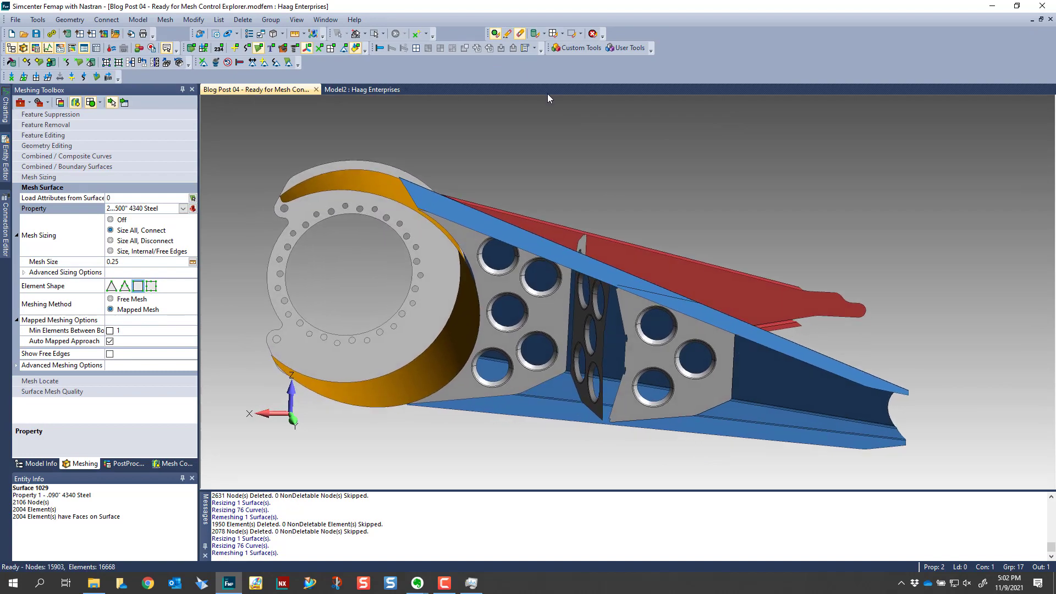
middle_click_drag(476, 256, 453, 269)
middle_click_drag(418, 236, 537, 182)
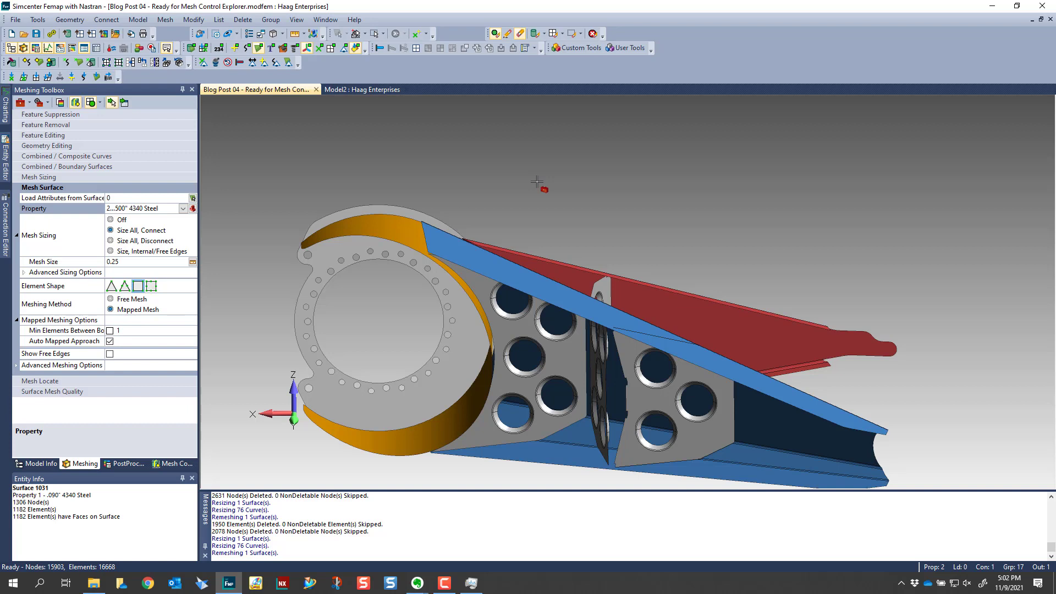
Step: Restore the display of the trailing arm's hidden outer plates
key("F10")
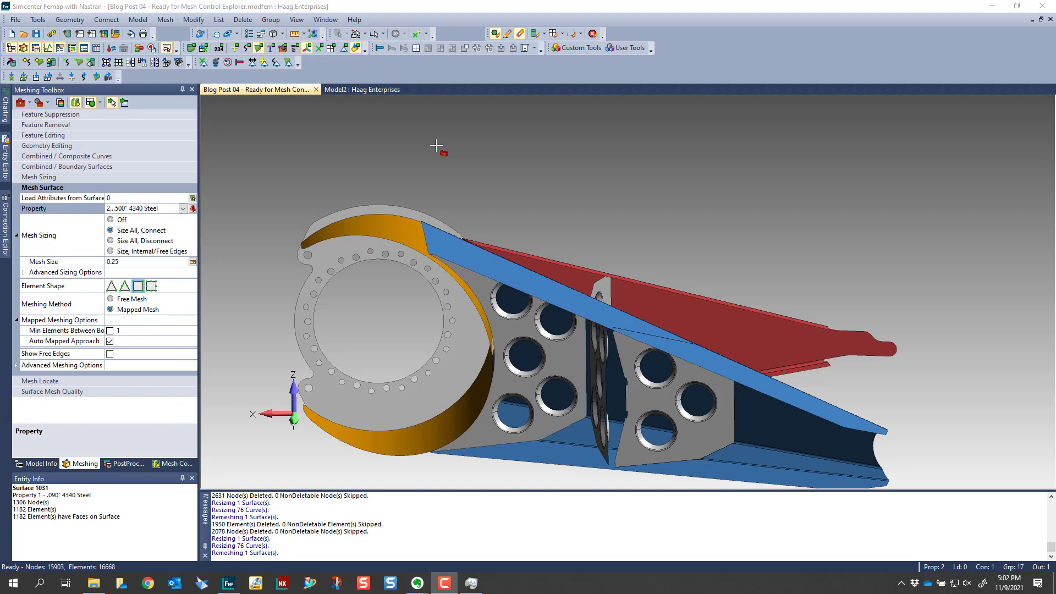
left_click(596, 141)
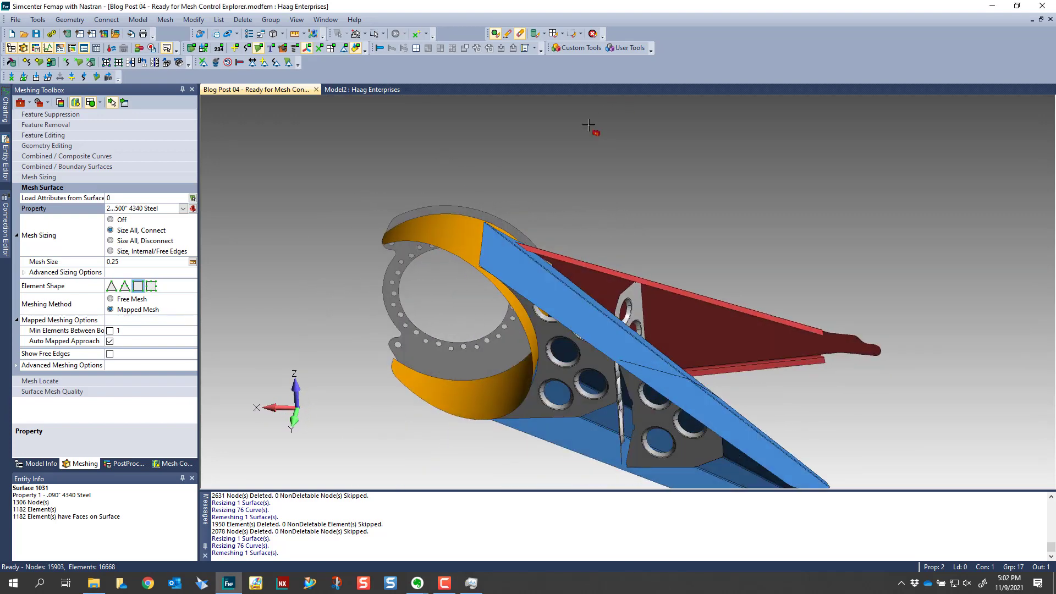
left_click(507, 36)
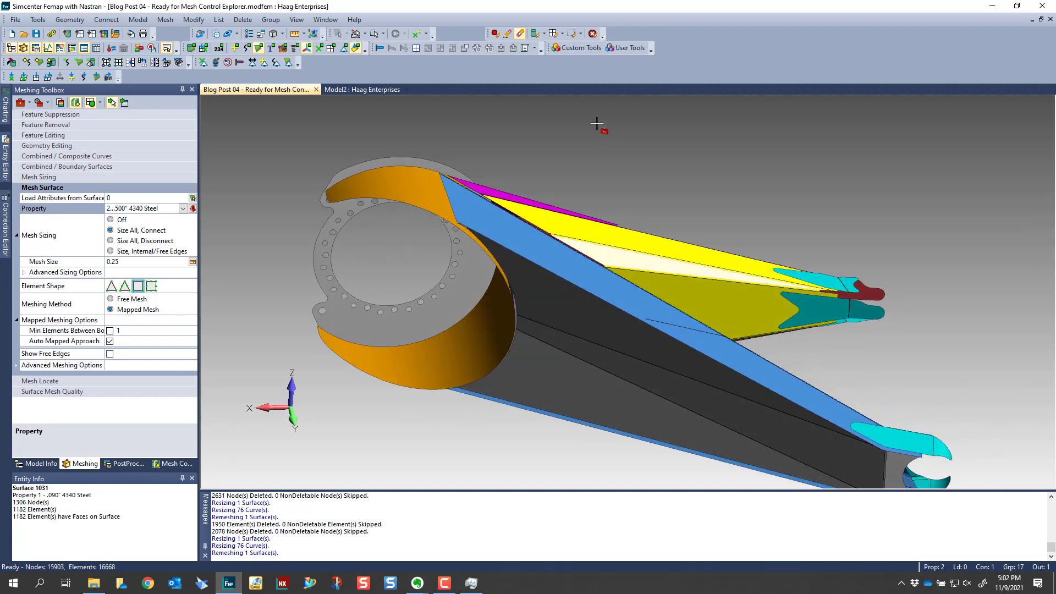
Step: In the Mesh Control Explorer, accept the mesh sizing propagation options limited to the selected solids, with a specified edge pairing tolerance of 0.125
left_click(165, 464)
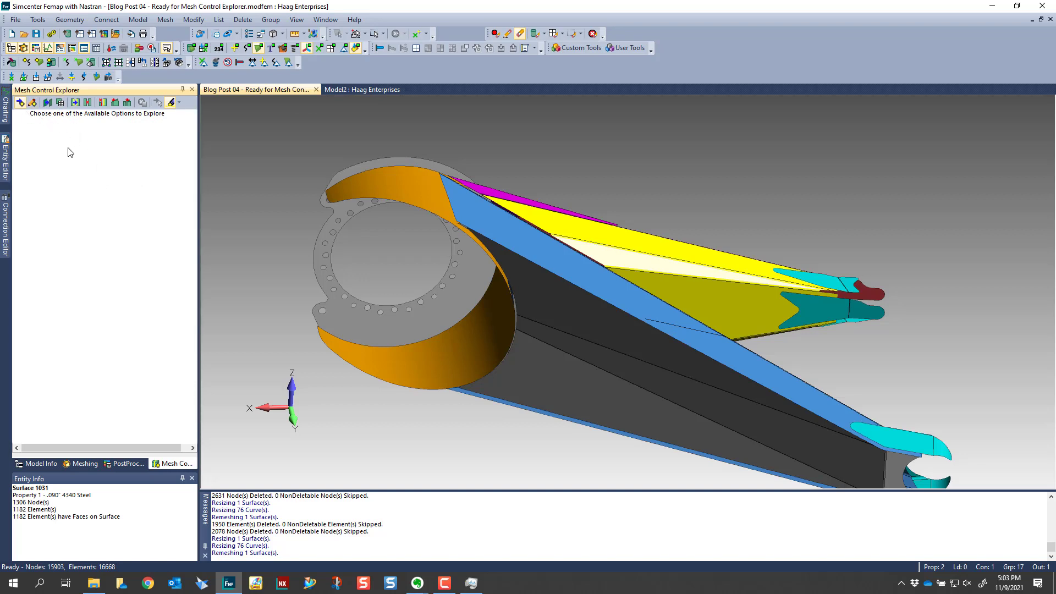
left_click(32, 103)
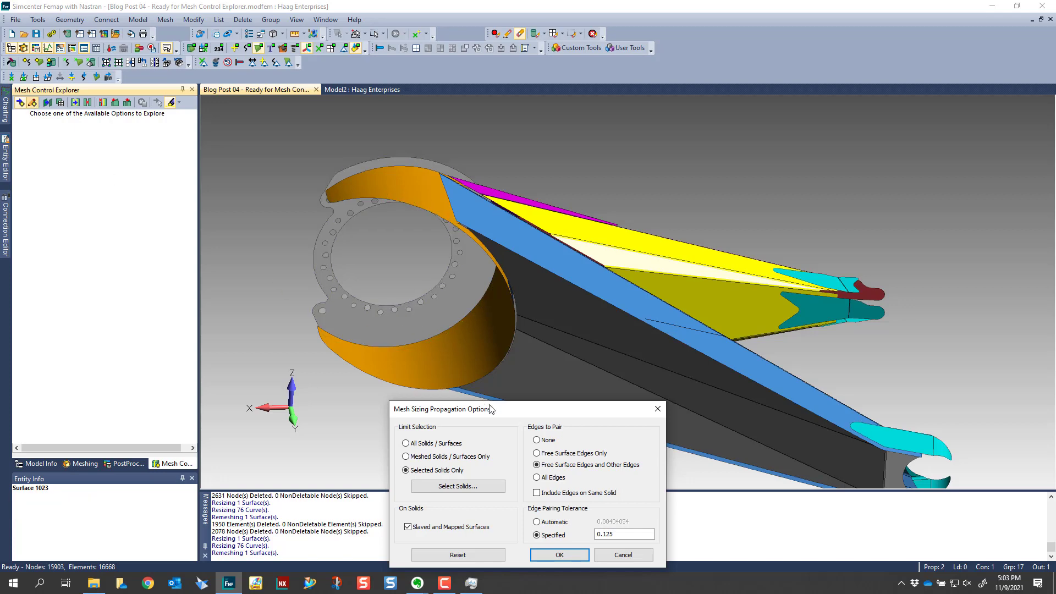
left_click_drag(486, 409, 452, 293)
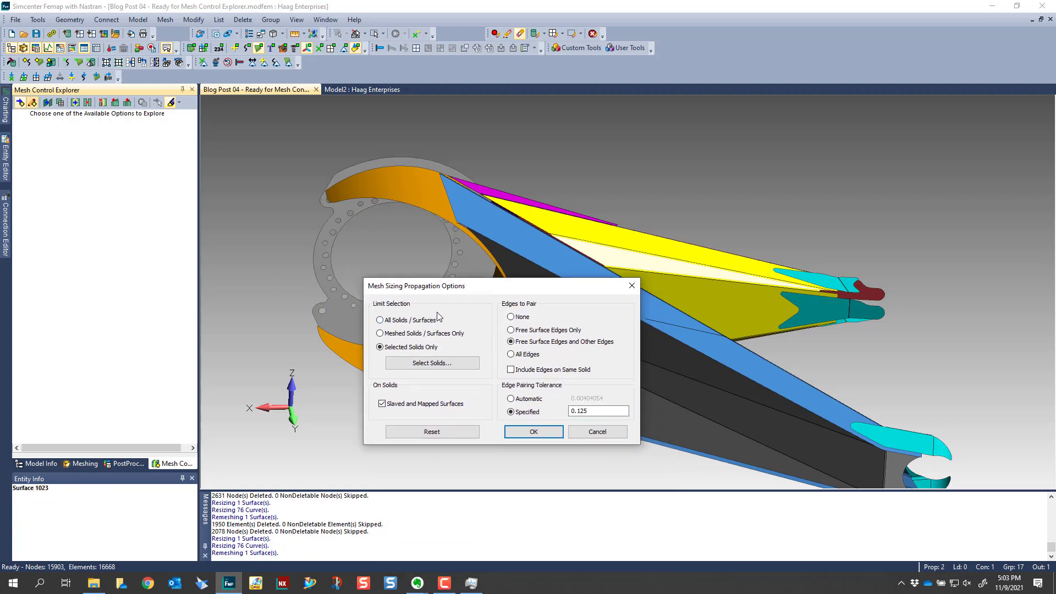
left_click(441, 363)
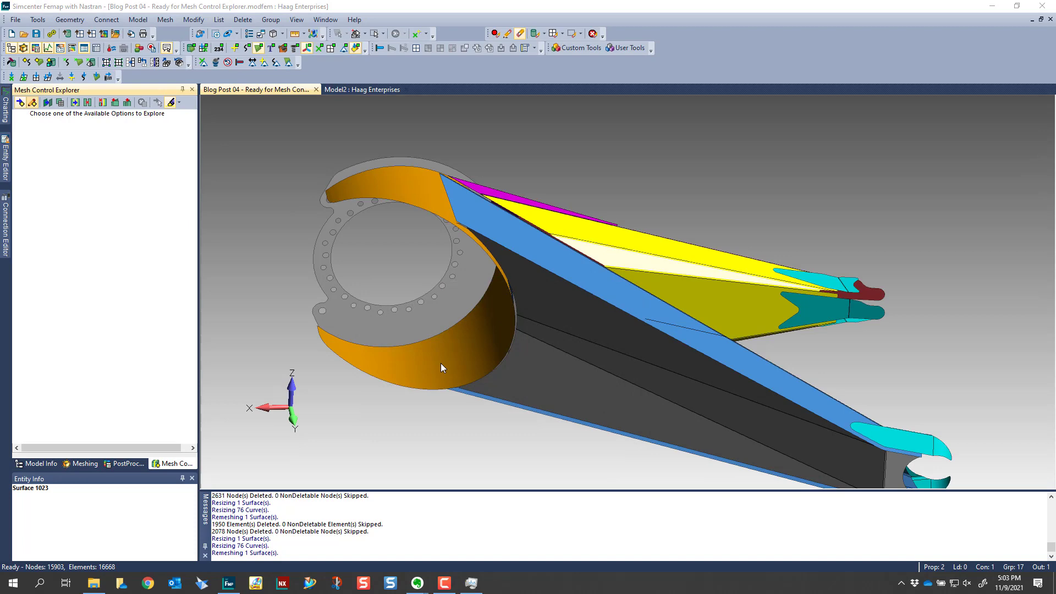
left_click(664, 530)
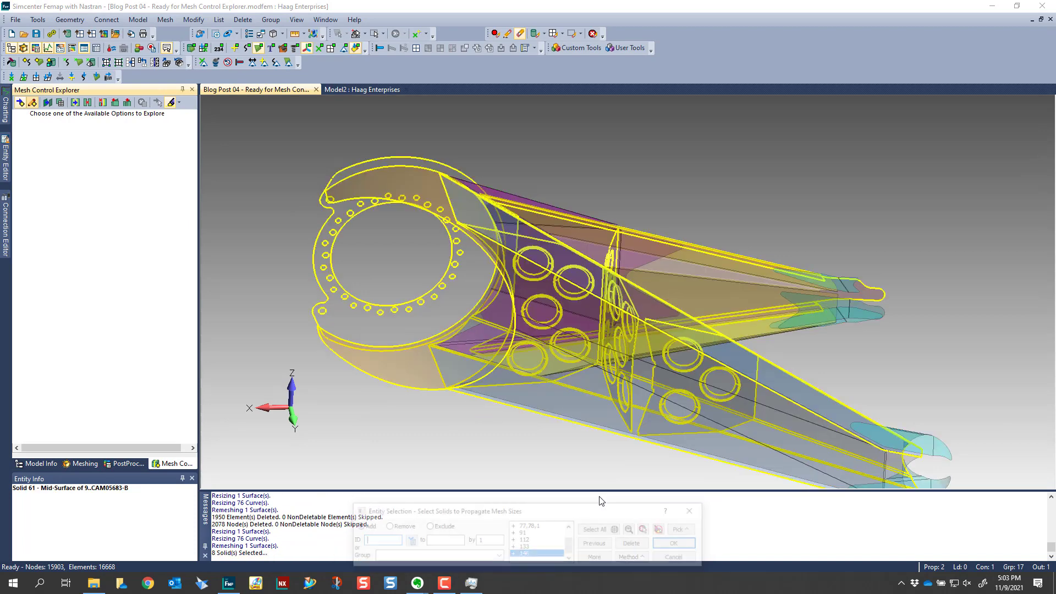
left_click(679, 544)
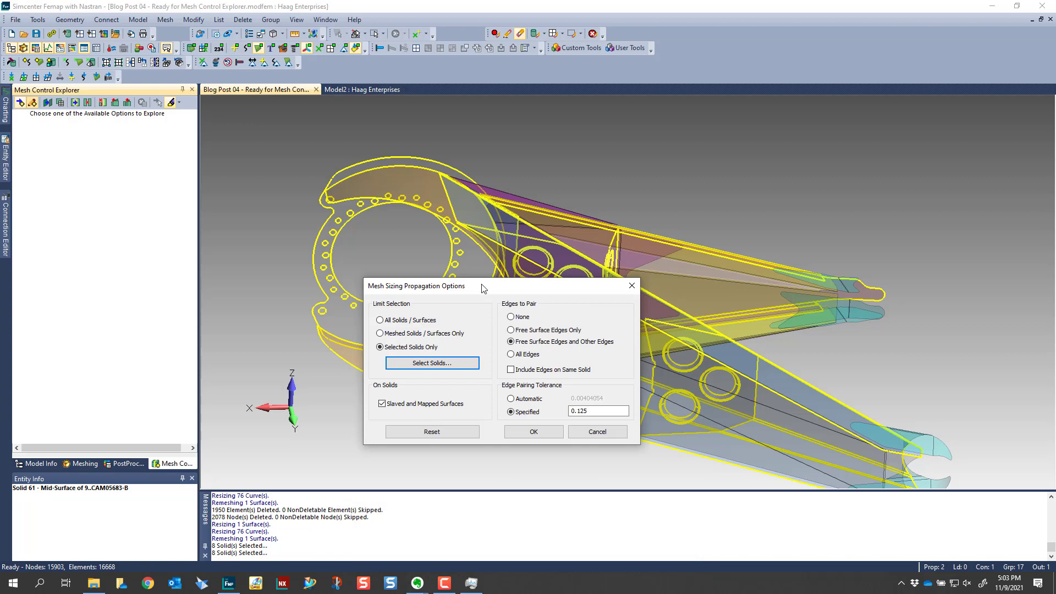
left_click_drag(481, 285, 353, 166)
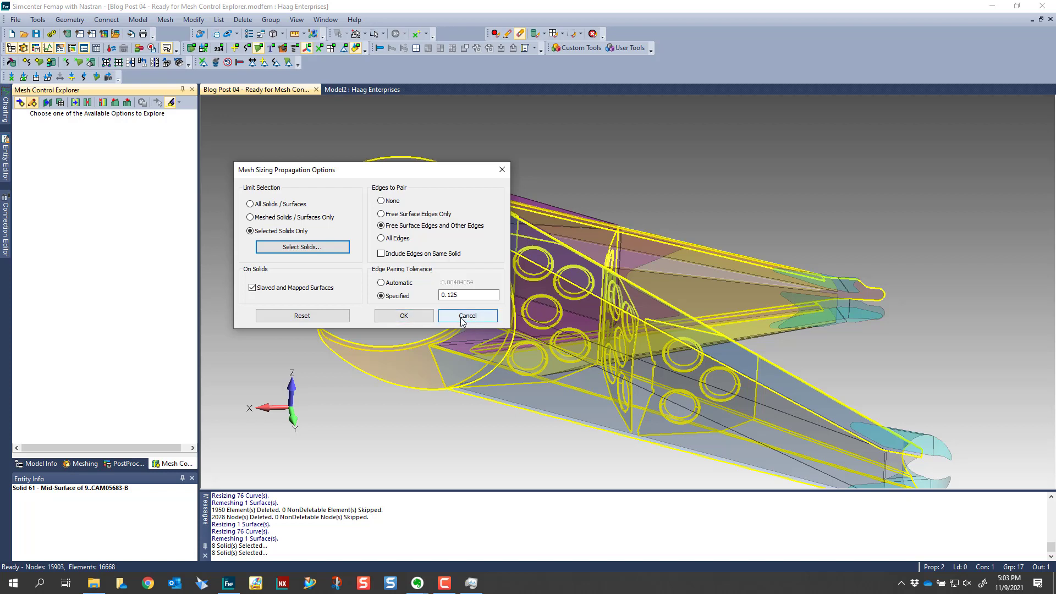
left_click(418, 315)
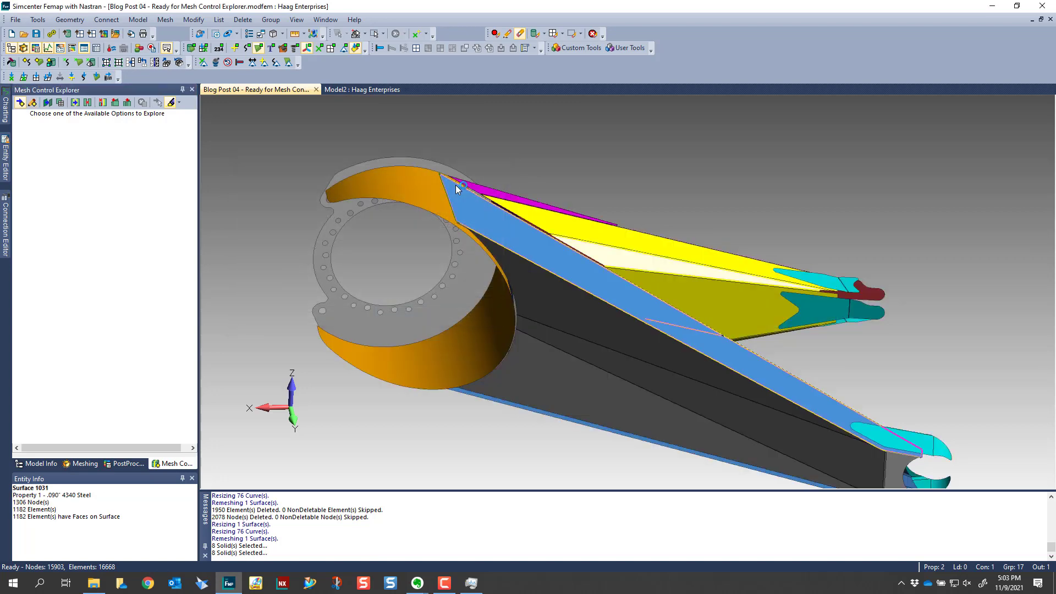
Step: List the curve sets in the Mesh Control Explorer and examine the highlighted rib edges and lightening-hole curves on the model
left_click(75, 103)
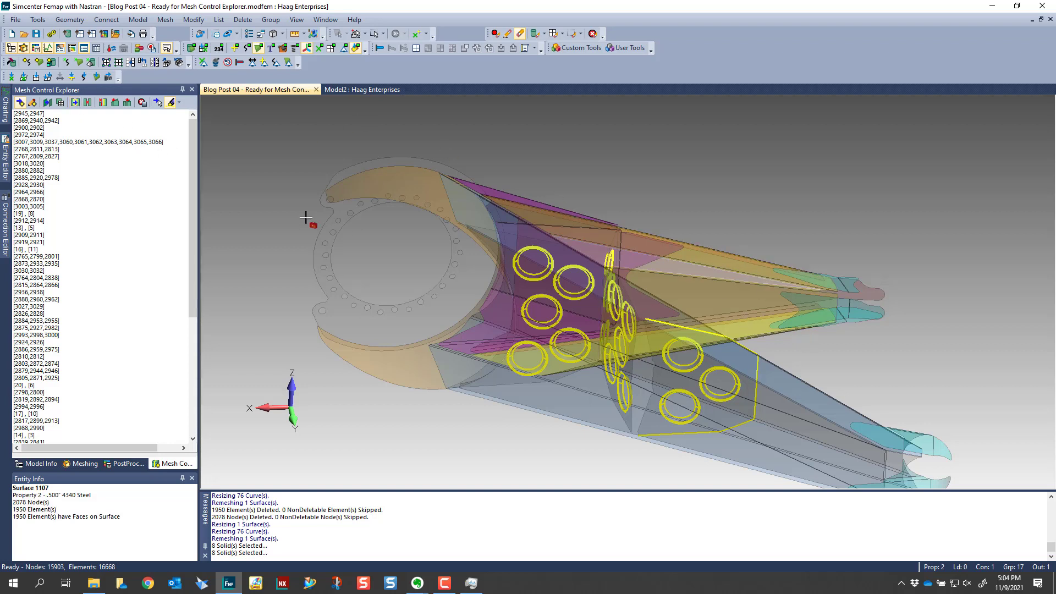
scroll(306, 218, "down", 5, "shift")
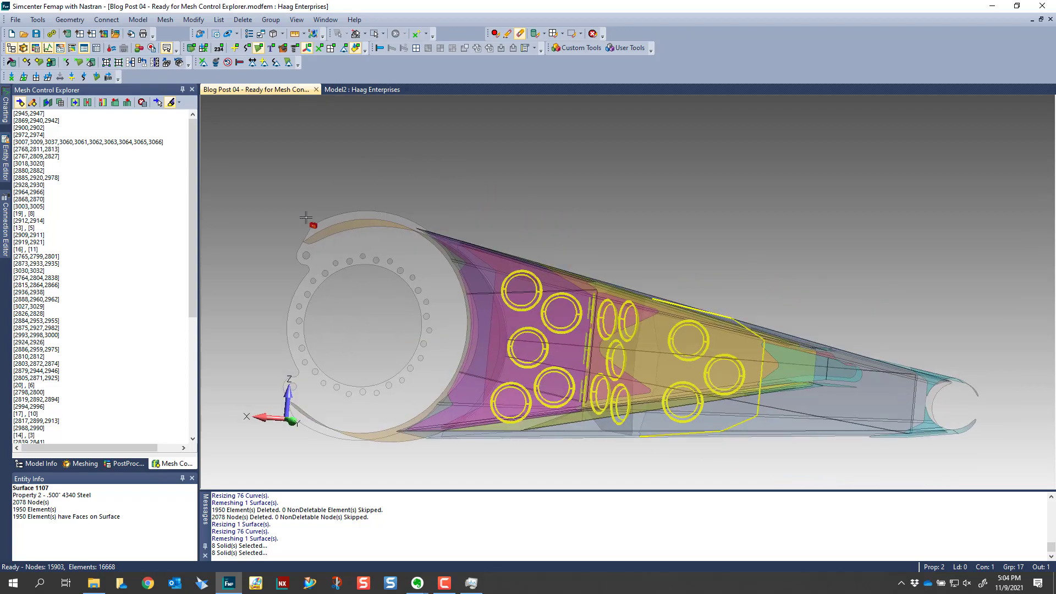
scroll(306, 218, "up", 6)
middle_click_drag(306, 218, 453, 320)
scroll(542, 379, "up", 5)
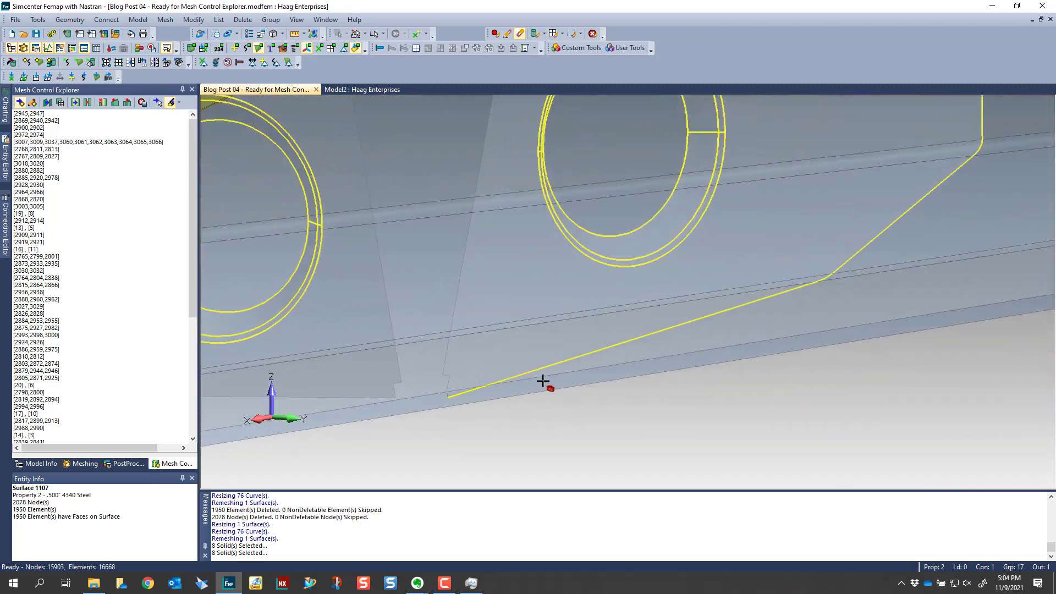
middle_click_drag(561, 358, 597, 363)
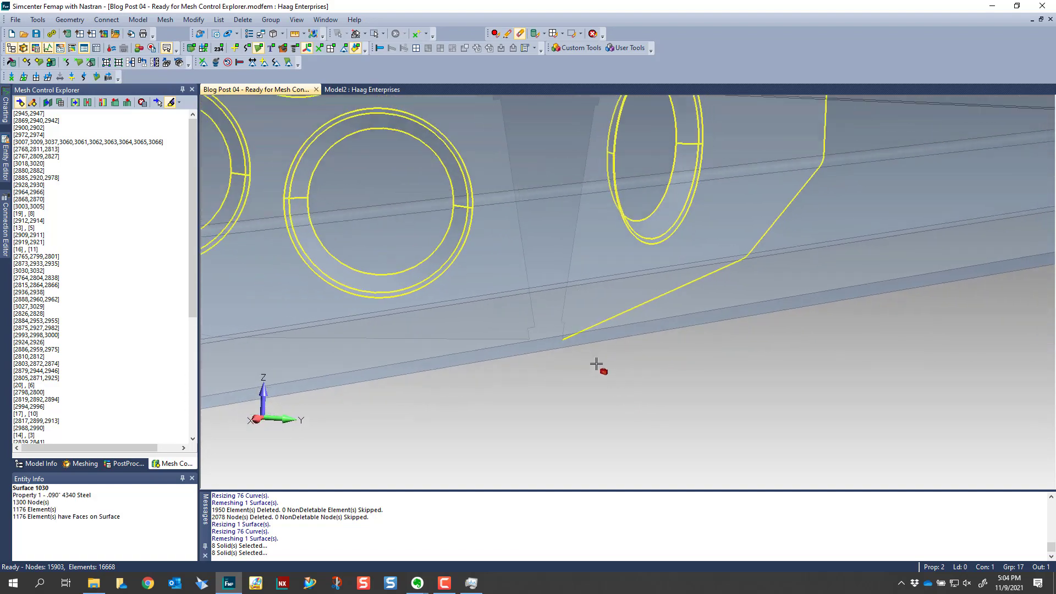
scroll(577, 328, "down", 1)
scroll(769, 292, "down", 5)
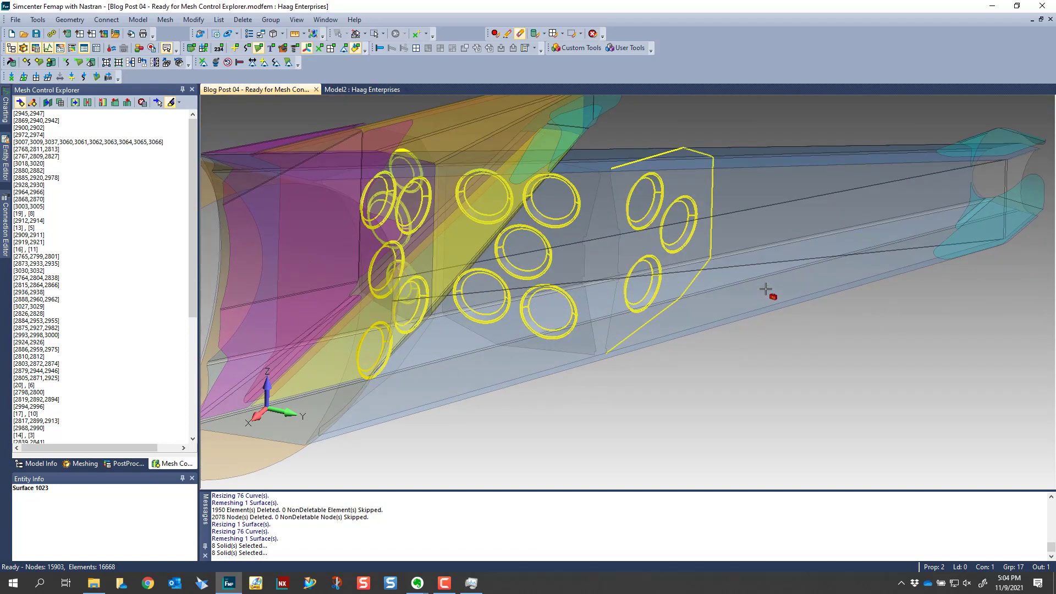
scroll(766, 289, "up", 3)
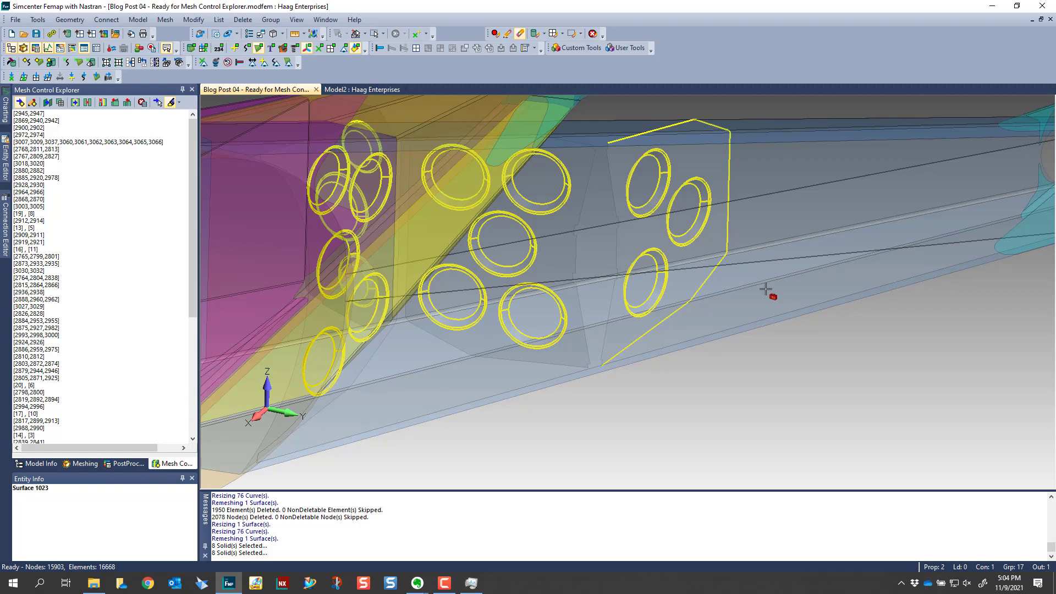
middle_click_drag(766, 289, 762, 266)
Step: Highlight the curve sets [2945,2947], [2869,2940,2942] and [2900,2902] one at a time to locate them on the arm
left_click(116, 114)
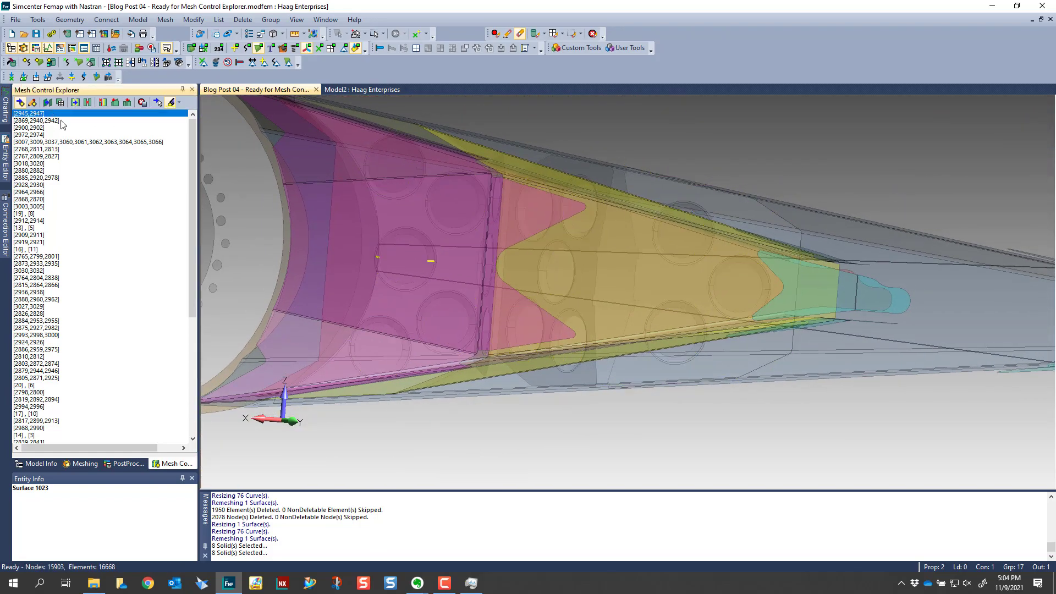
left_click(50, 120)
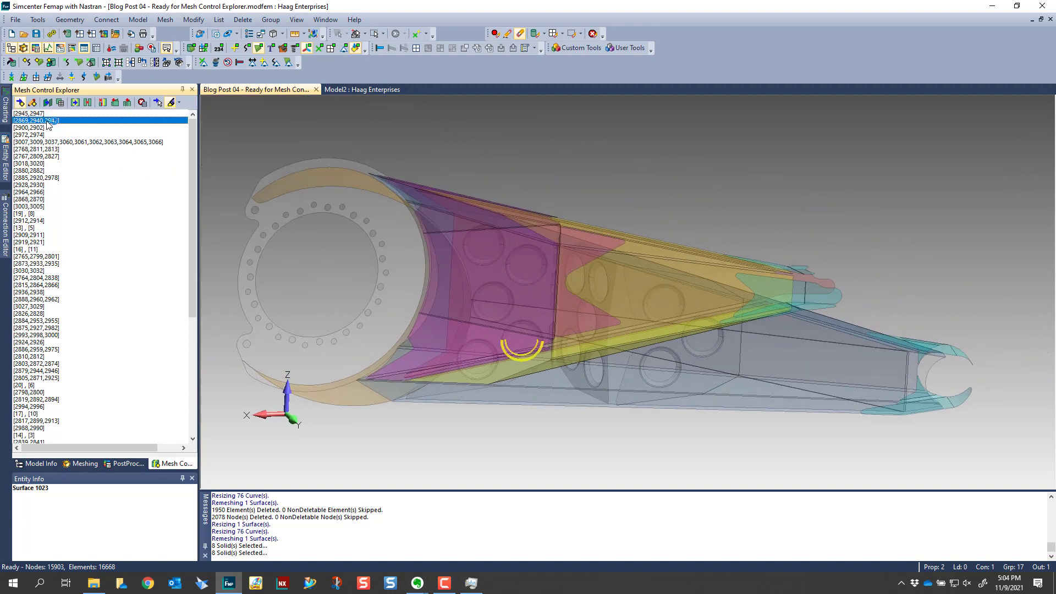
left_click(39, 127)
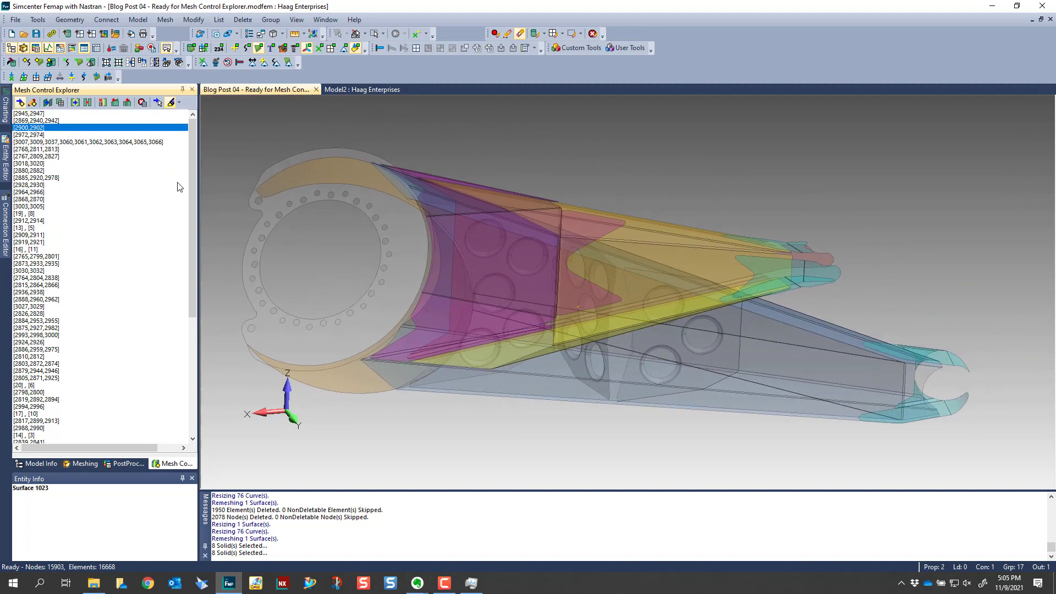
Step: Show edges adjacent to surfaces with no imprinted edge, and highlight the entry for surface 1033 to examine its adjoining edges
left_click(116, 104)
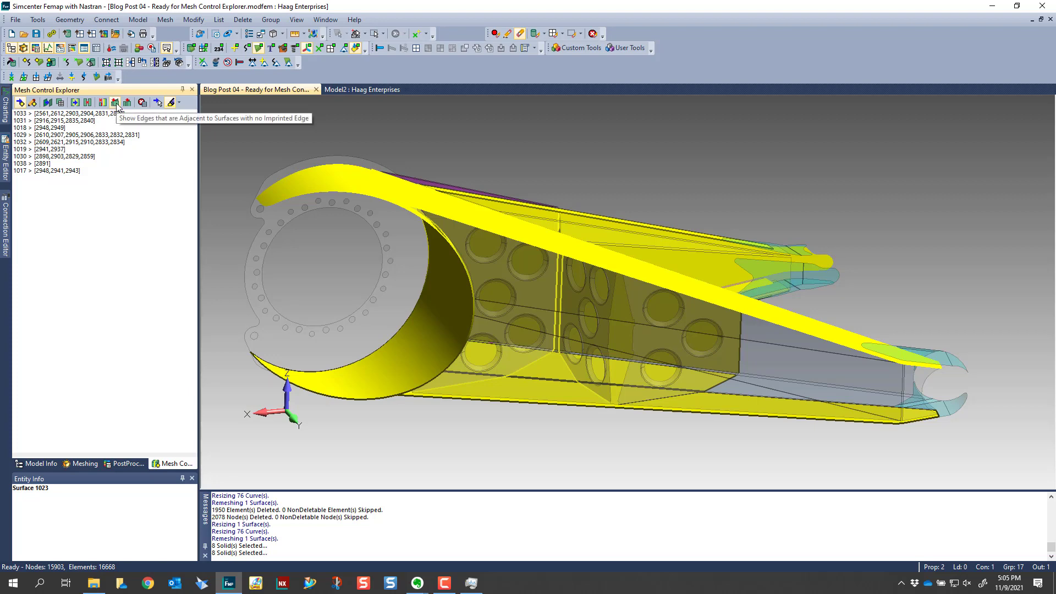
left_click(100, 114)
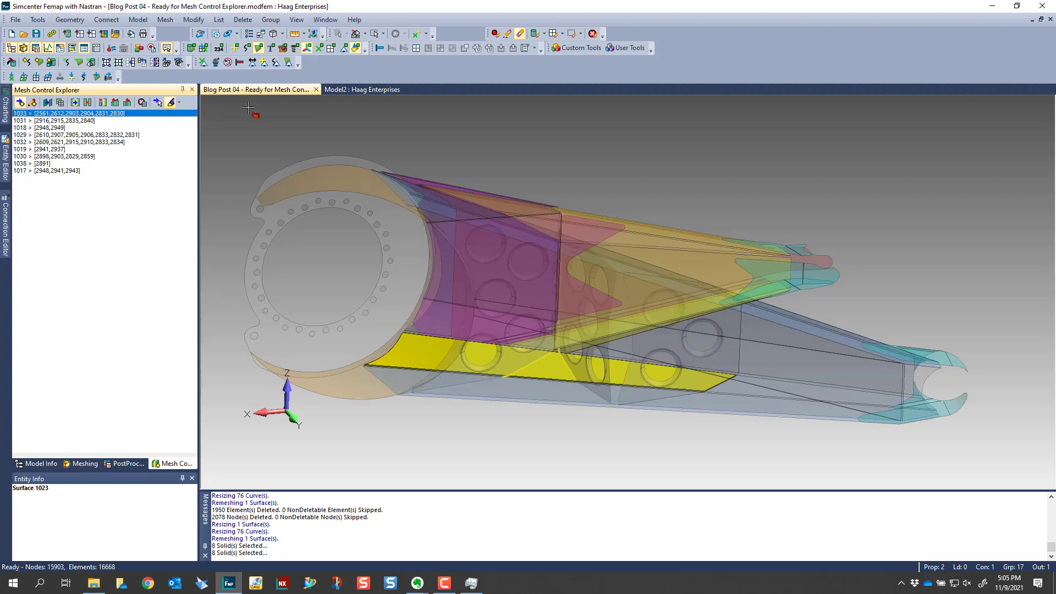
scroll(465, 95, "up", 5)
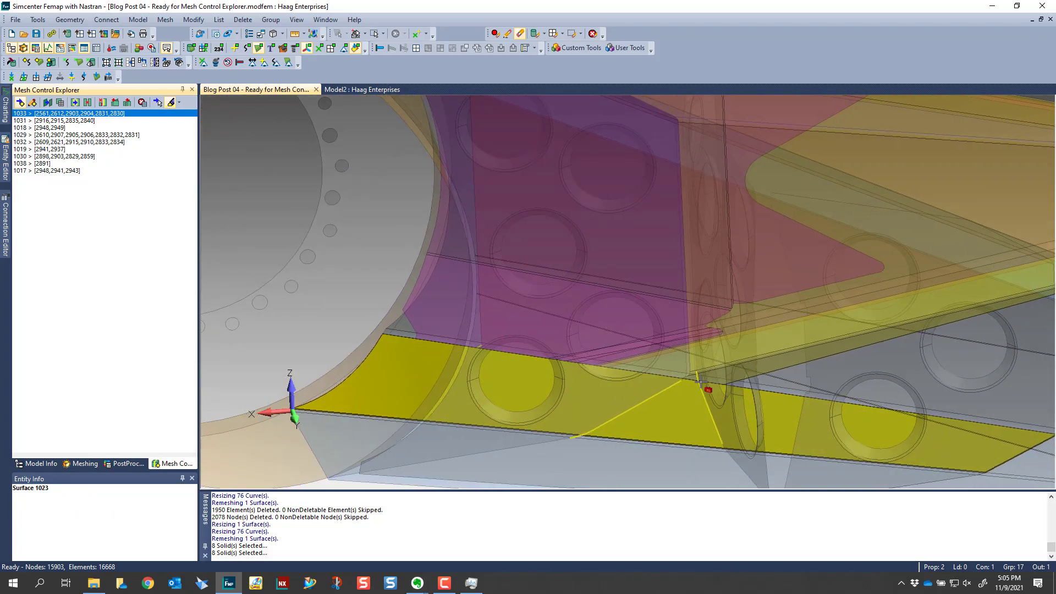
middle_click_drag(701, 382, 739, 407)
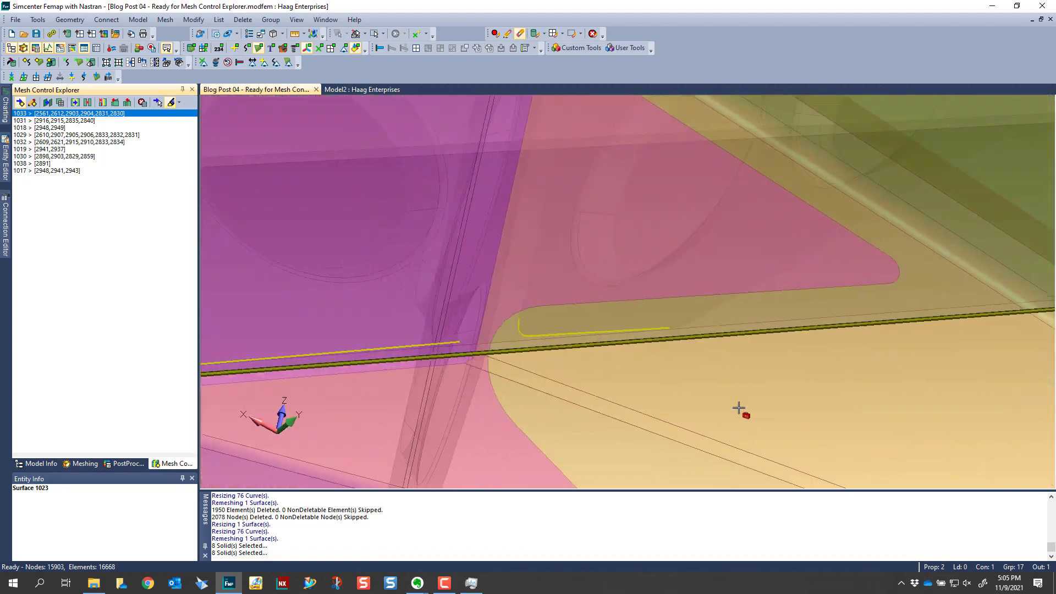
mouse_move(739, 408)
middle_mouse_down()
mouse_move(703, 339)
mouse_move(676, 352)
mouse_move(712, 440)
mouse_move(719, 366)
mouse_move(736, 389)
middle_mouse_up()
scroll(732, 385, "down", 3)
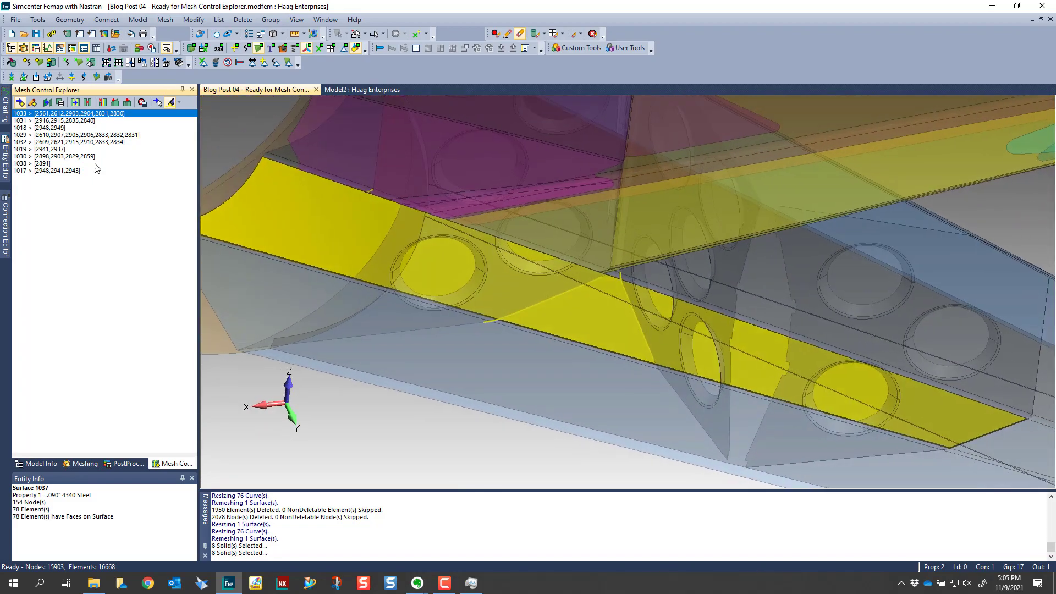
Step: Highlight the missing-imprint entries for surfaces 1031, 1018, 1029, 1032, 1030, 1038 and 1017 one at a time to examine their adjacent edges
left_click(75, 121)
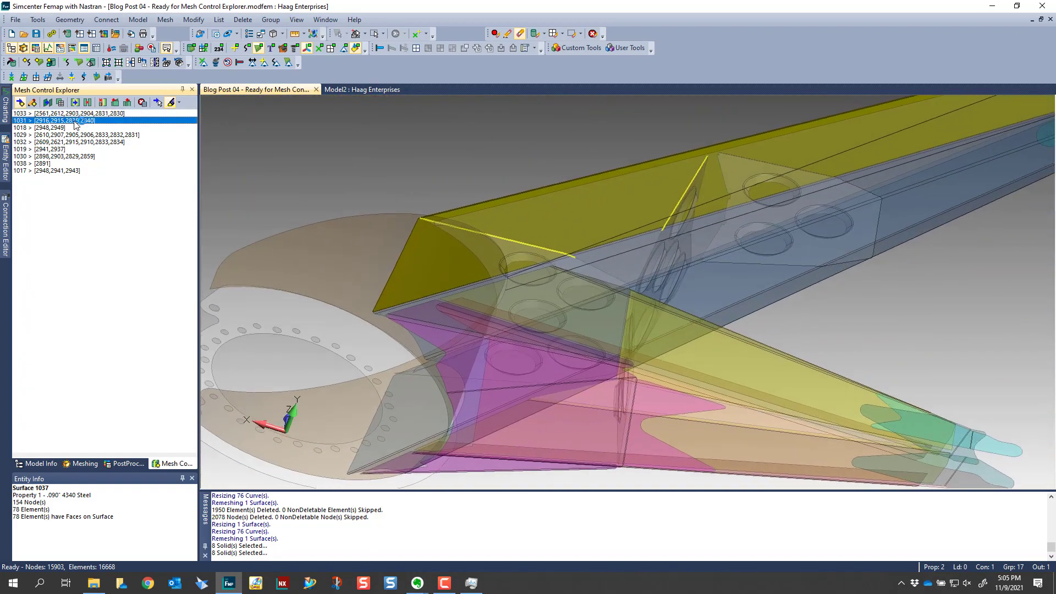
left_click(58, 128)
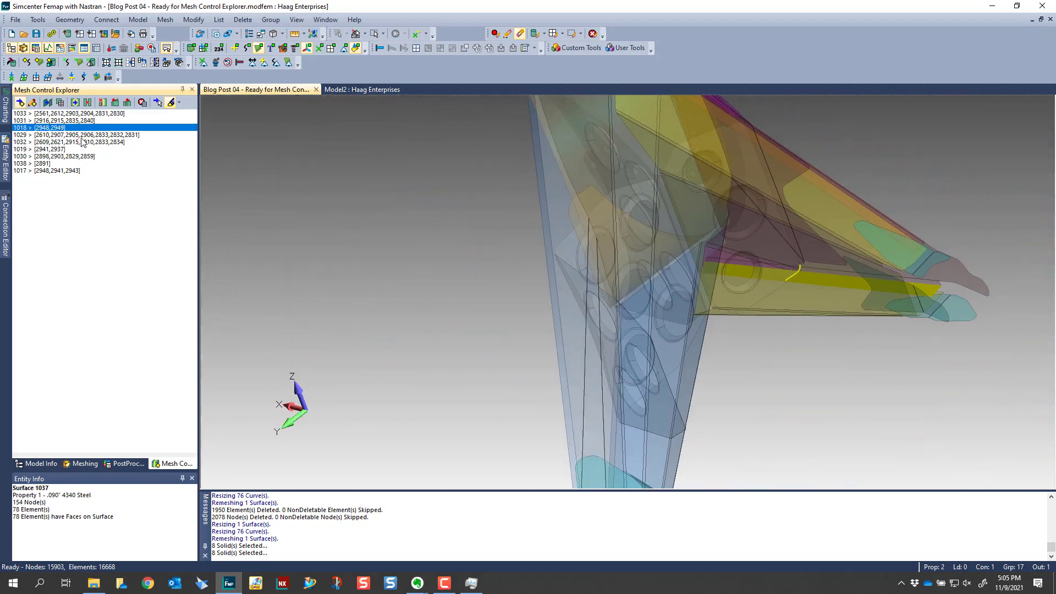
key("Down")
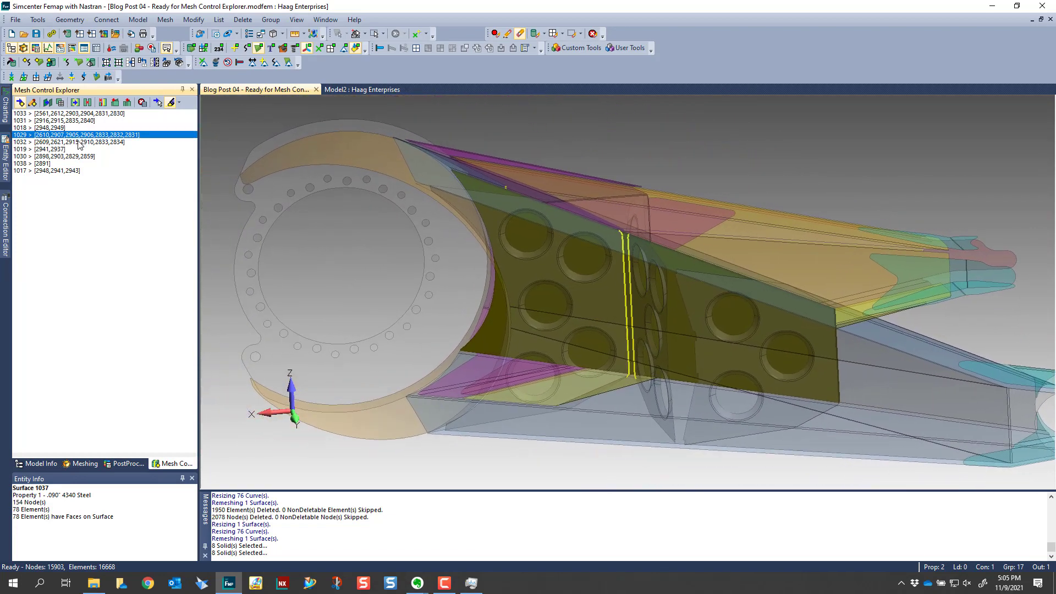
left_click(78, 143)
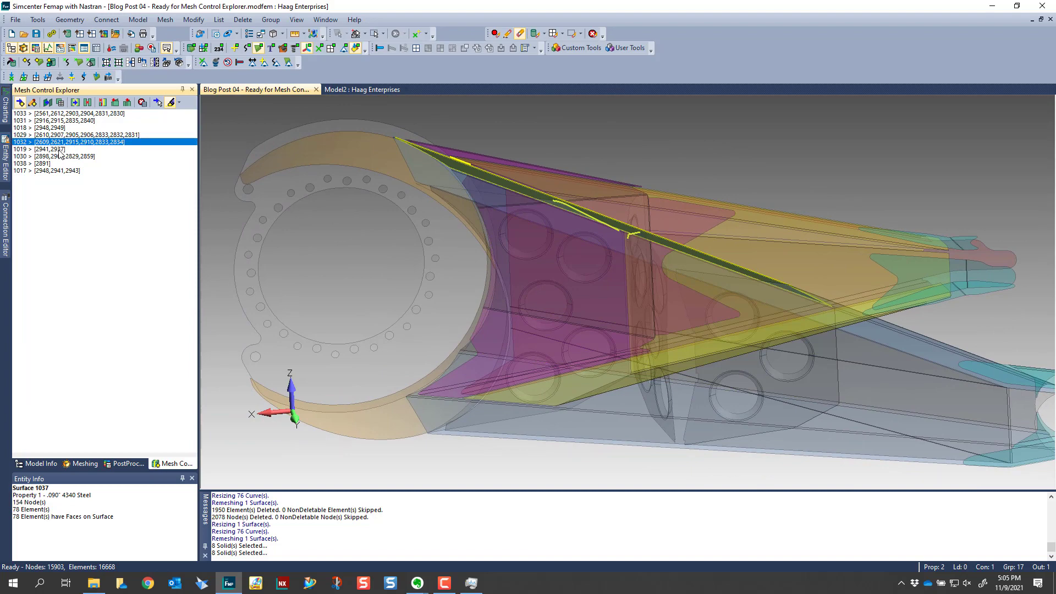
left_click(55, 157)
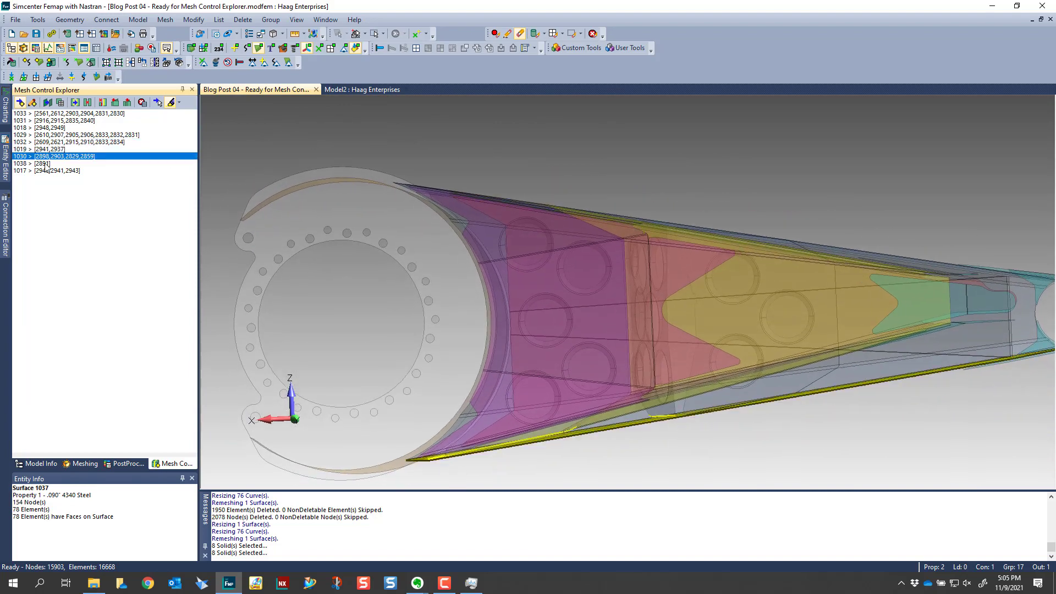
left_click(46, 164)
left_click(49, 171)
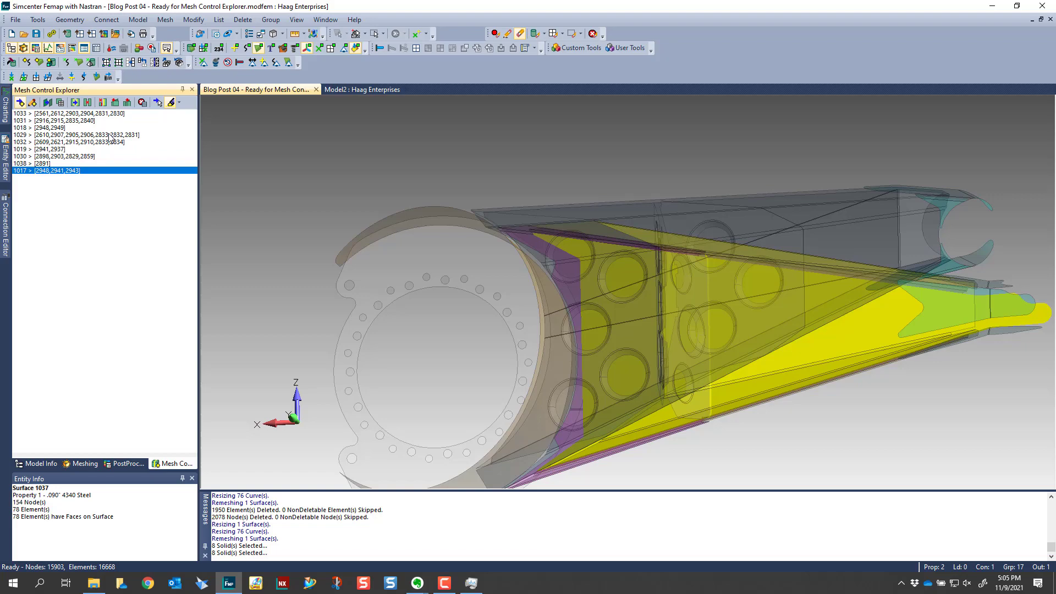
Step: Show all missing-imprint surfaces and edges together, and examine where the rib corner meets the bend of the arm
right_click(97, 142)
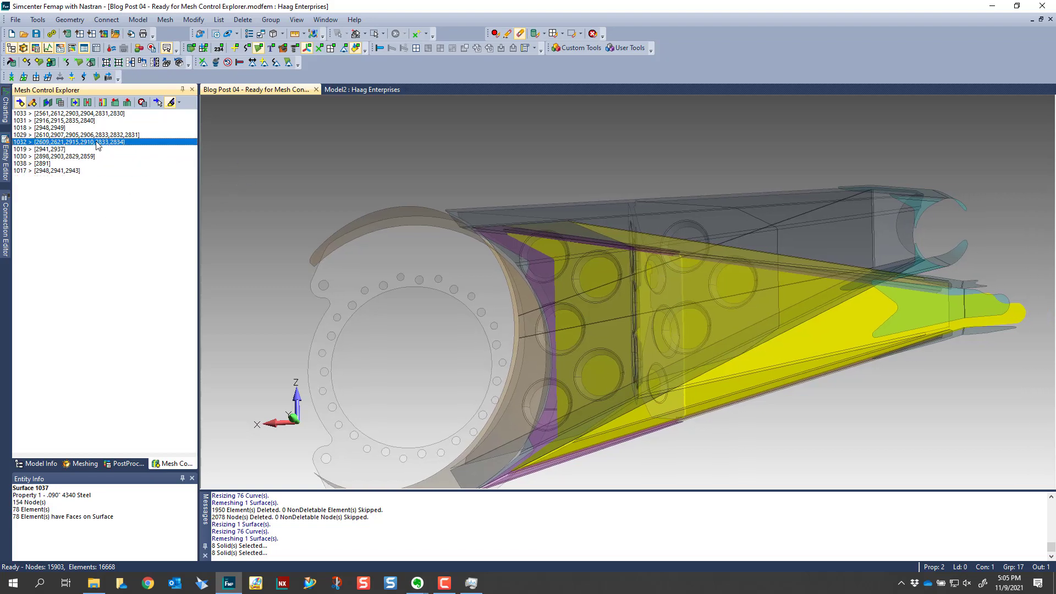
left_click(132, 201)
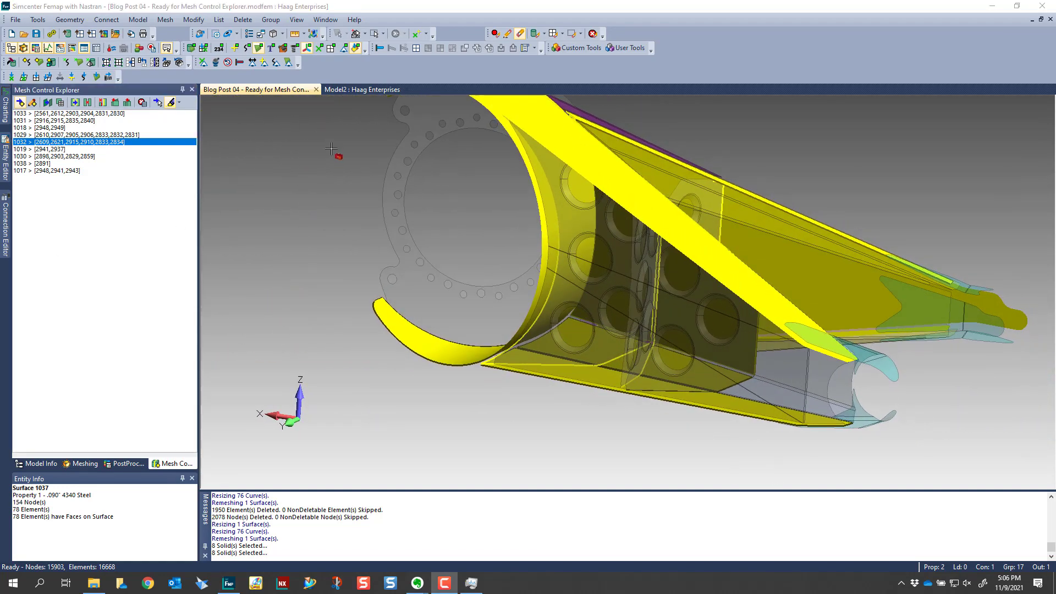
right_click(120, 145)
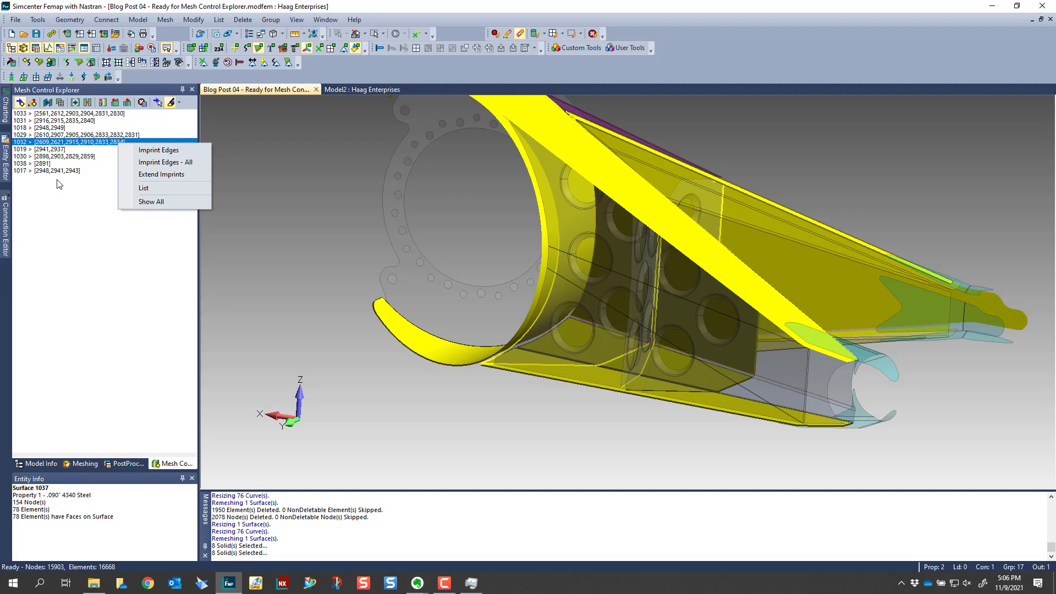
left_click(183, 174)
scroll(690, 403, "up", 3)
scroll(690, 403, "up", 6)
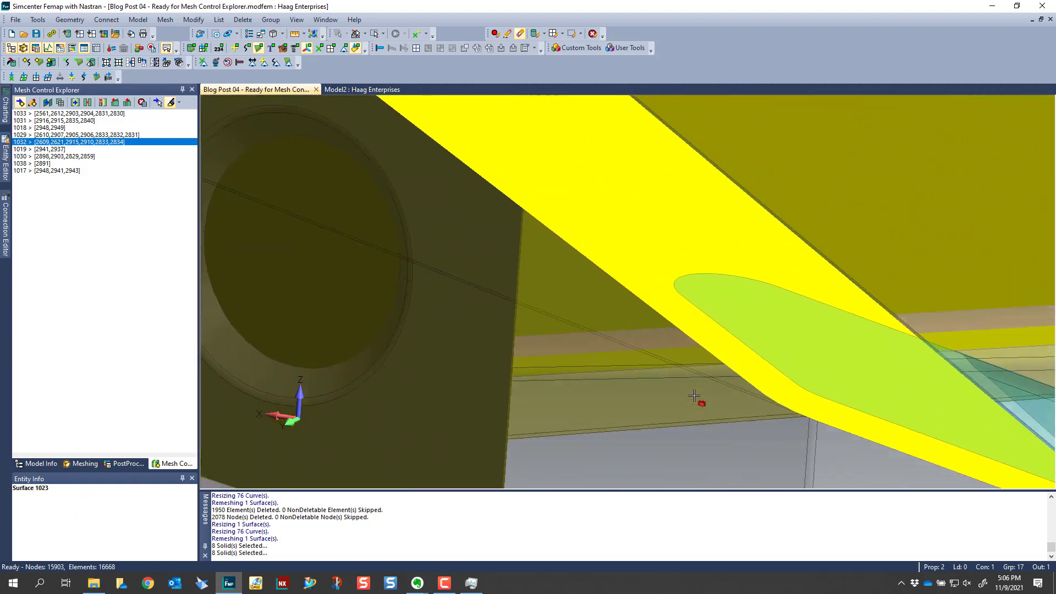
scroll(411, 274, "up", 1)
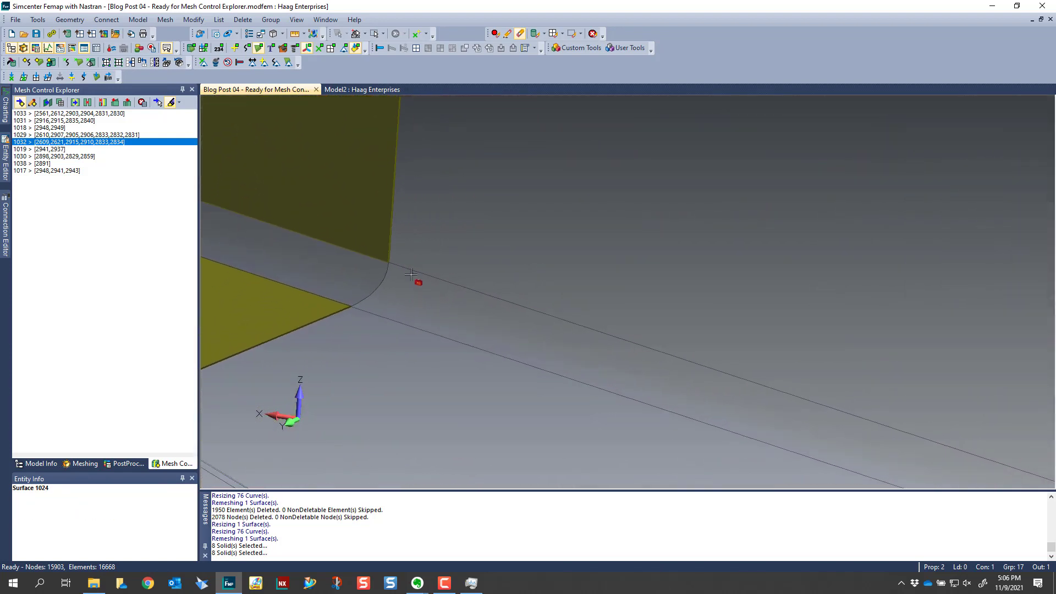
middle_click_drag(405, 269, 403, 264)
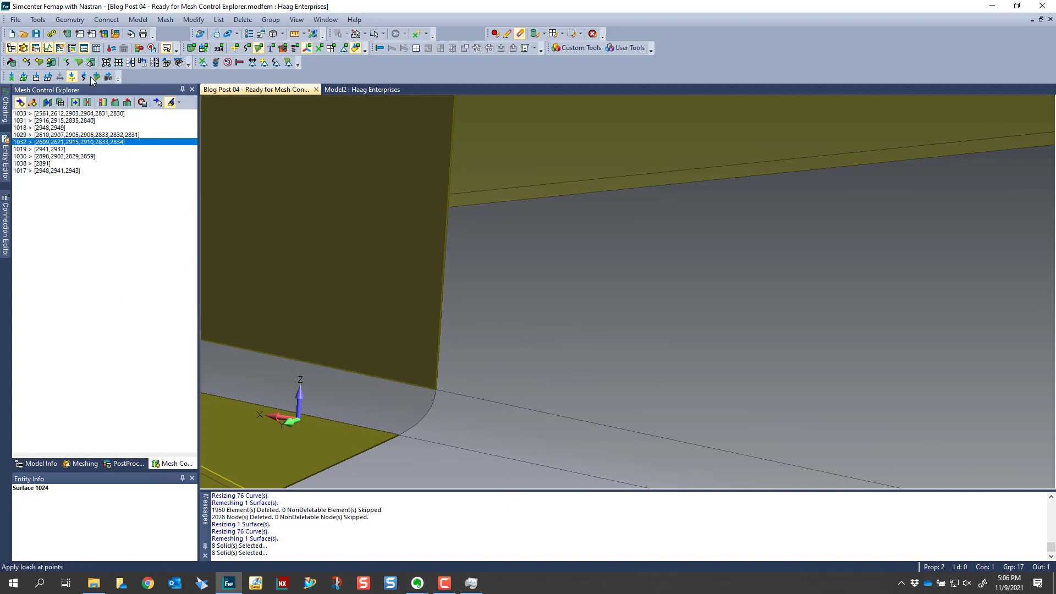
Step: Review the imprint commands for surface 1032, and step through the entries for surfaces 1031, 1018, 1029, 1032 and 1019
right_click(126, 143)
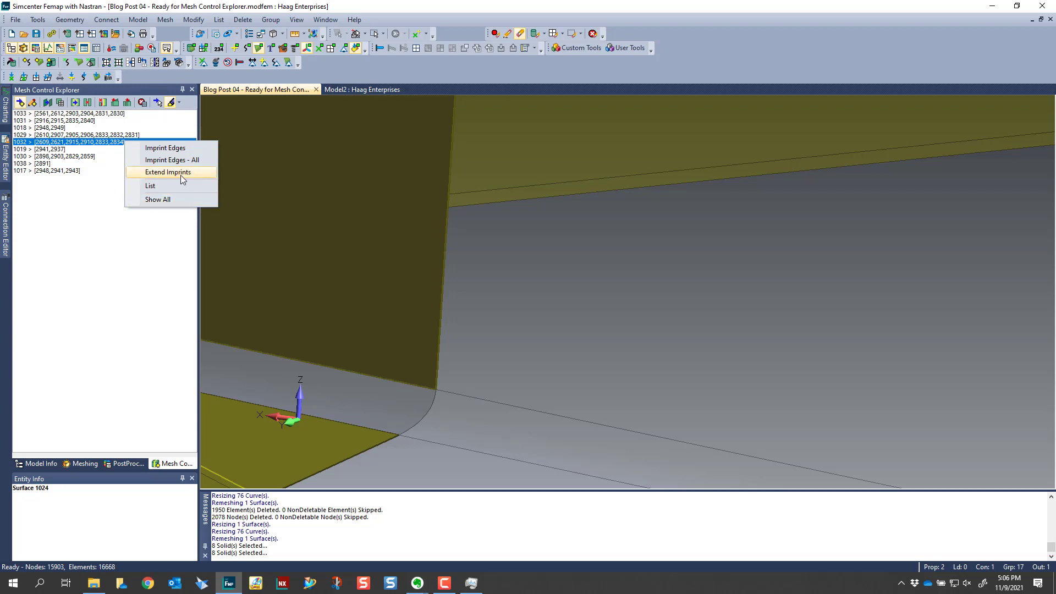
left_click(89, 120)
left_click(65, 128)
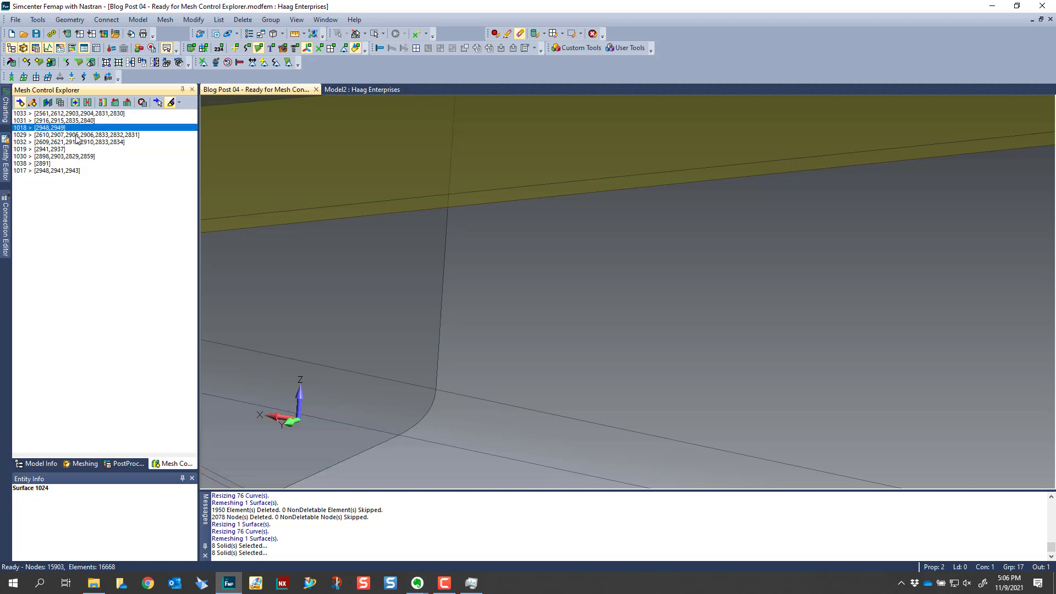
left_click(76, 135)
left_click(67, 142)
left_click(63, 149)
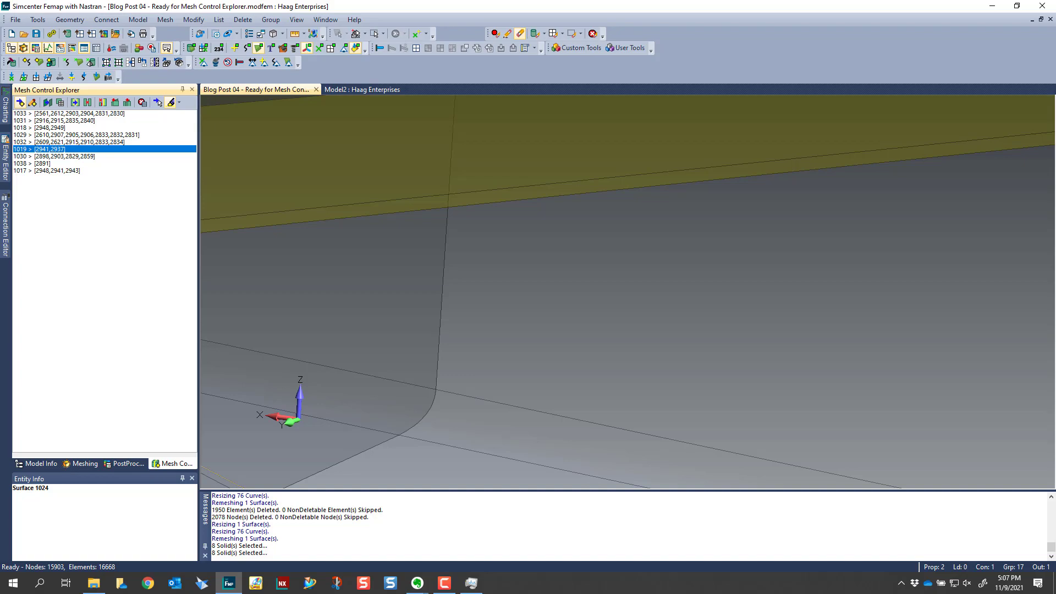
Step: Show all missing-imprint entries again on the arm, and highlight only the entry for surface 1017
right_click(101, 173)
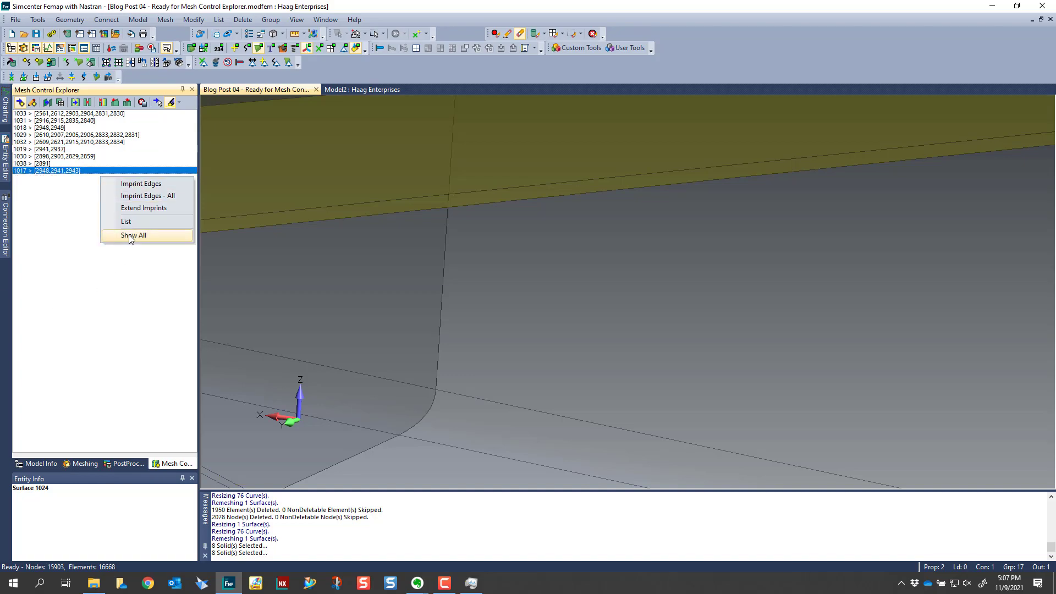
left_click(129, 235)
scroll(612, 315, "down", 4)
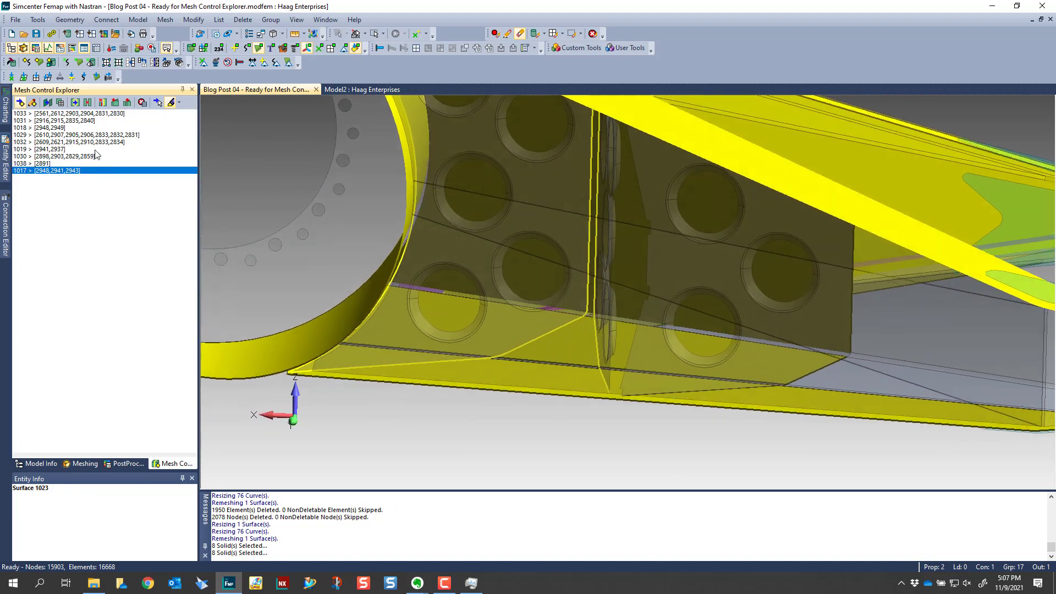
left_click(79, 171)
Step: Set up Geometry Editing in the Meshing Toolbox to extend curves on surfaces linearly to solid 61
left_click(83, 465)
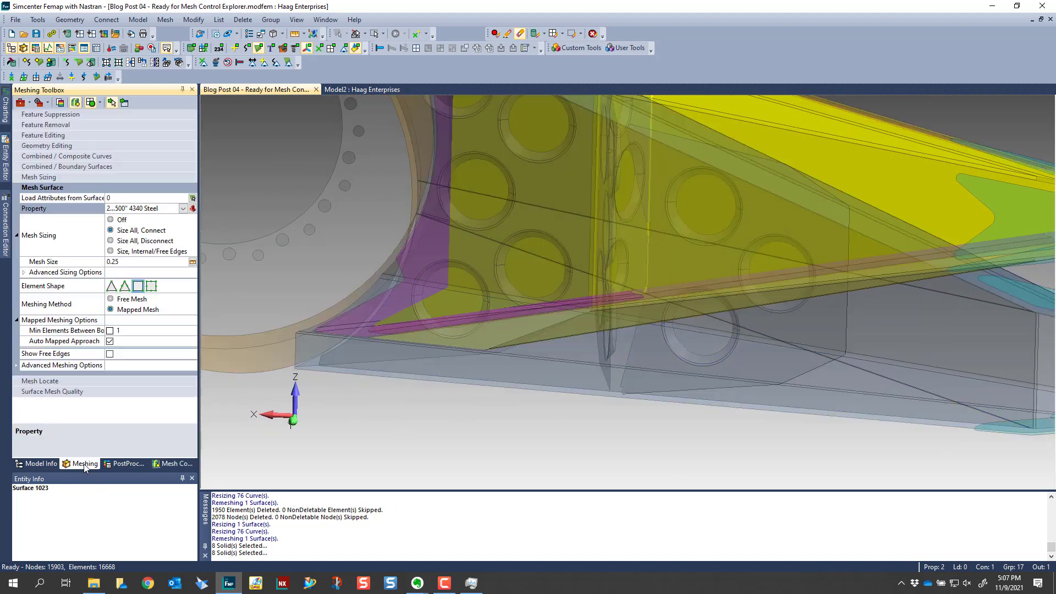
left_click(47, 147)
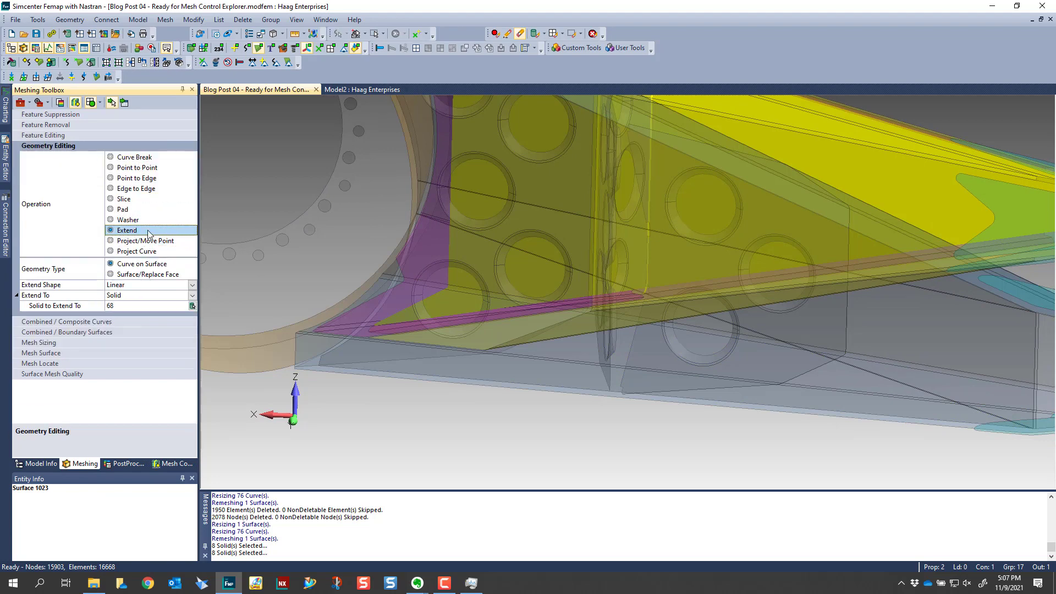
left_click(193, 306)
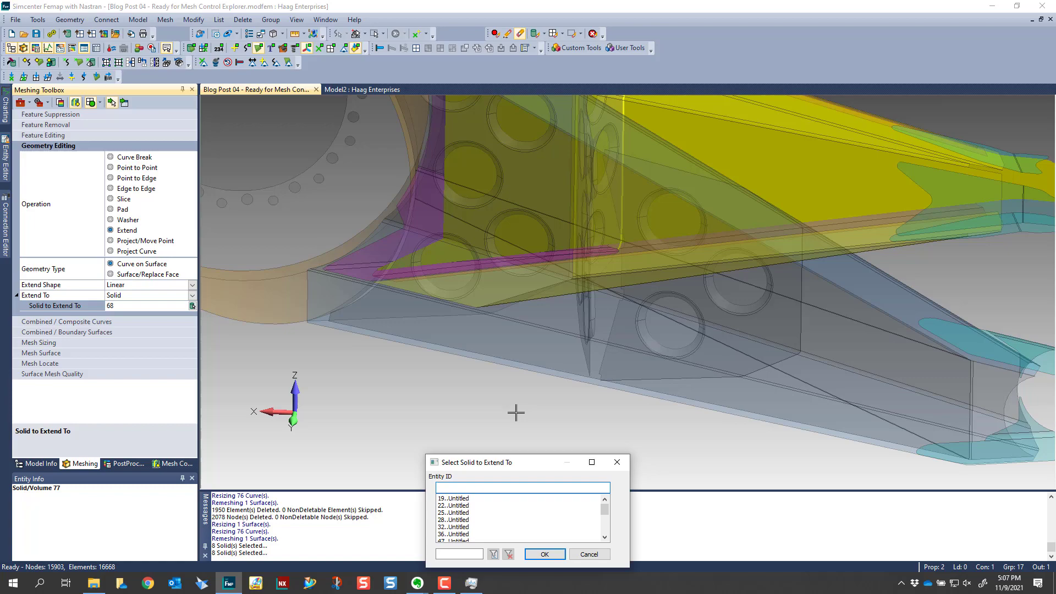
left_click(708, 294)
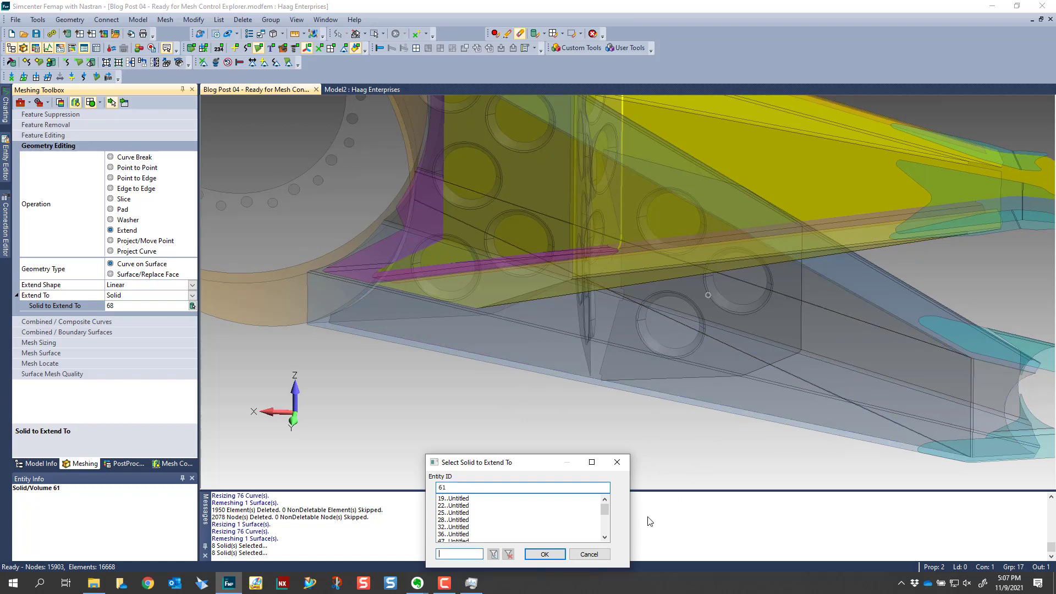
left_click(557, 556)
middle_click_drag(718, 470, 566, 471)
Step: Extend the rib edge curves to the target solid, selecting curves 2859, 2829, 2835 and 2840 with their connected tangent curves
left_click(125, 104)
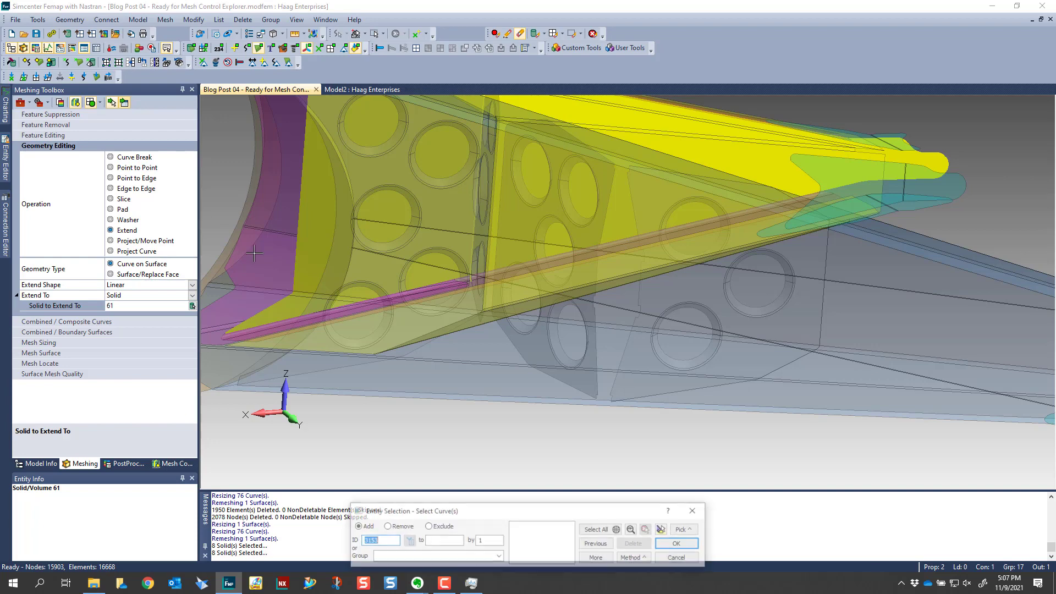
left_click(564, 382)
left_click(683, 529)
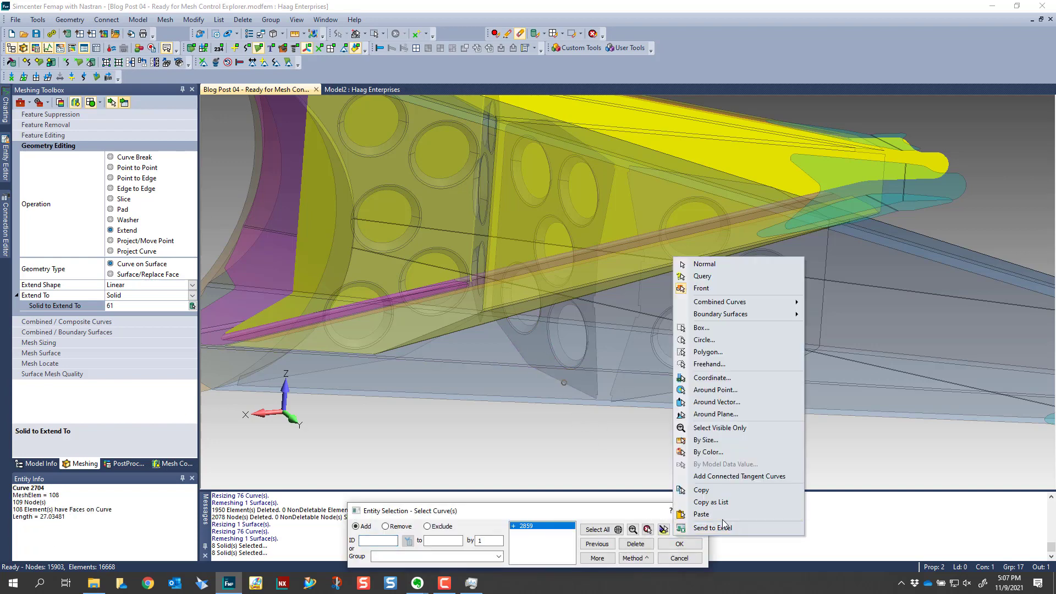
left_click(745, 481)
left_click(664, 530)
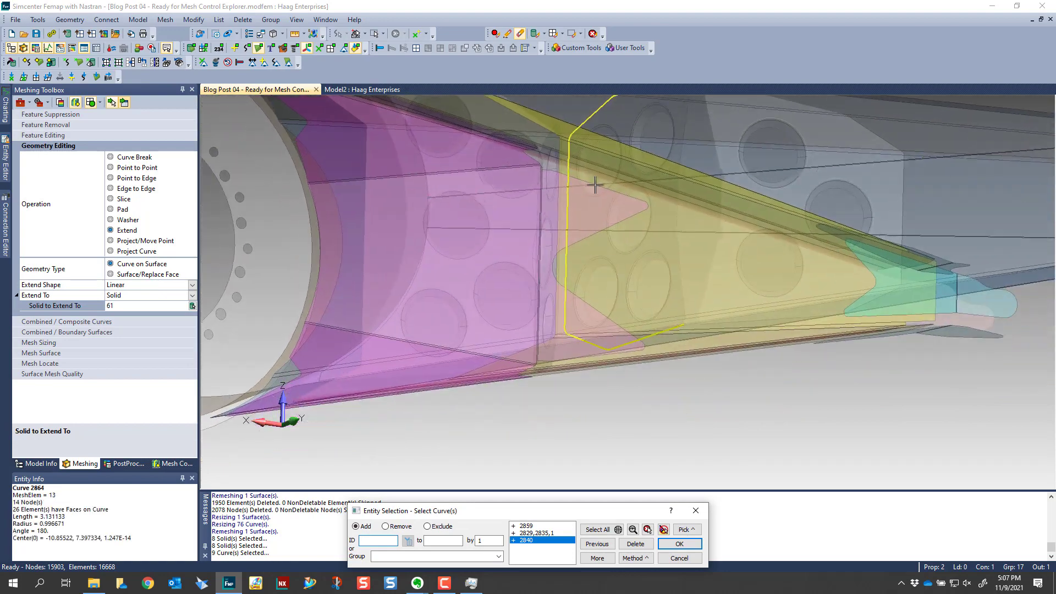
middle_click_drag(600, 280, 600, 357)
left_click(680, 544)
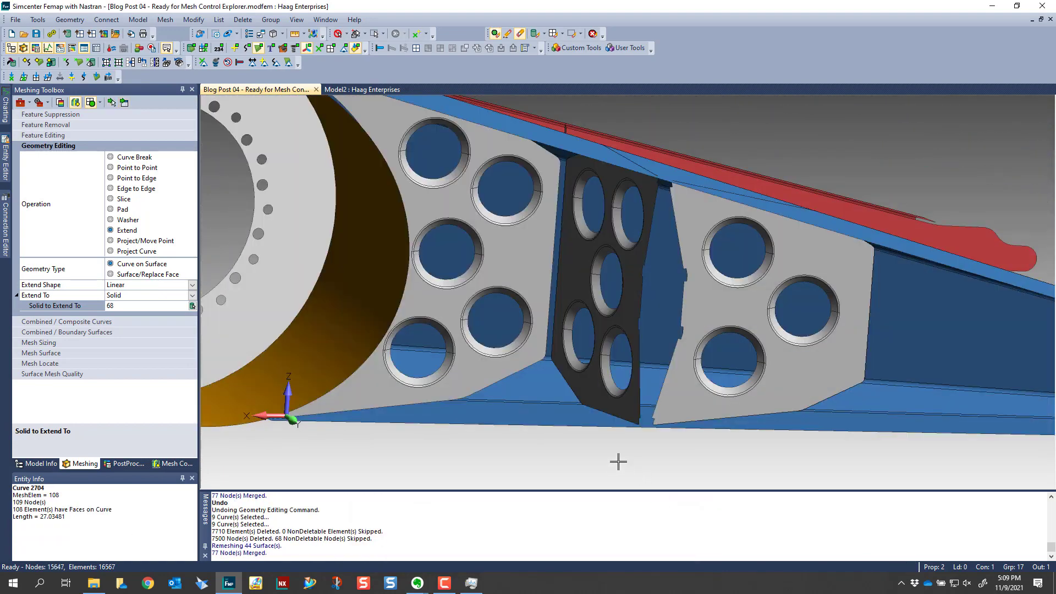
Step: Examine the ribs near the lower flange, displaying the elements to inspect the mesh and hiding them again
scroll(615, 422, "up", 8)
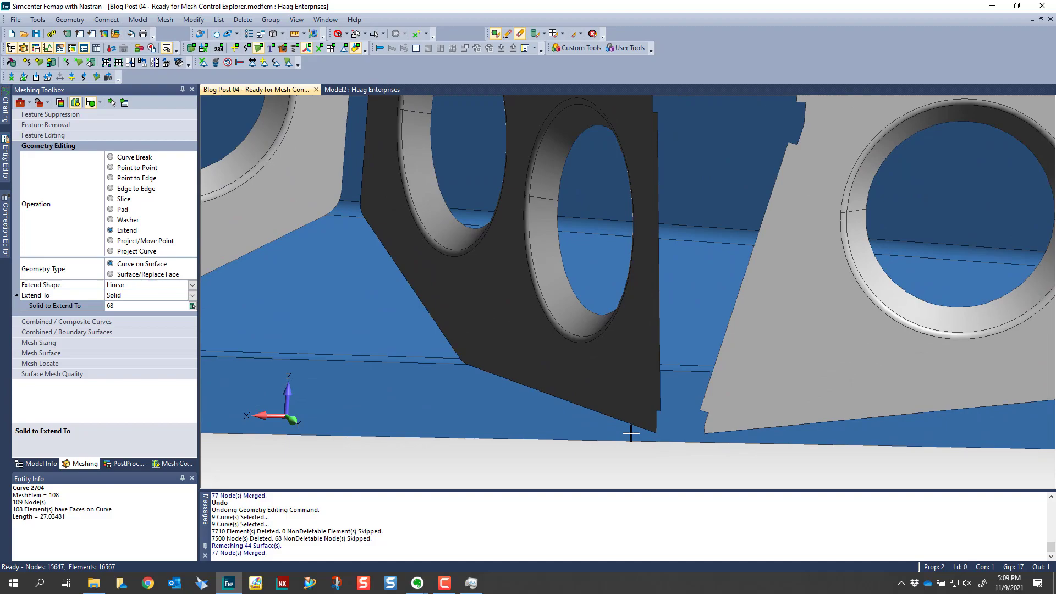
scroll(642, 459, "down", 8)
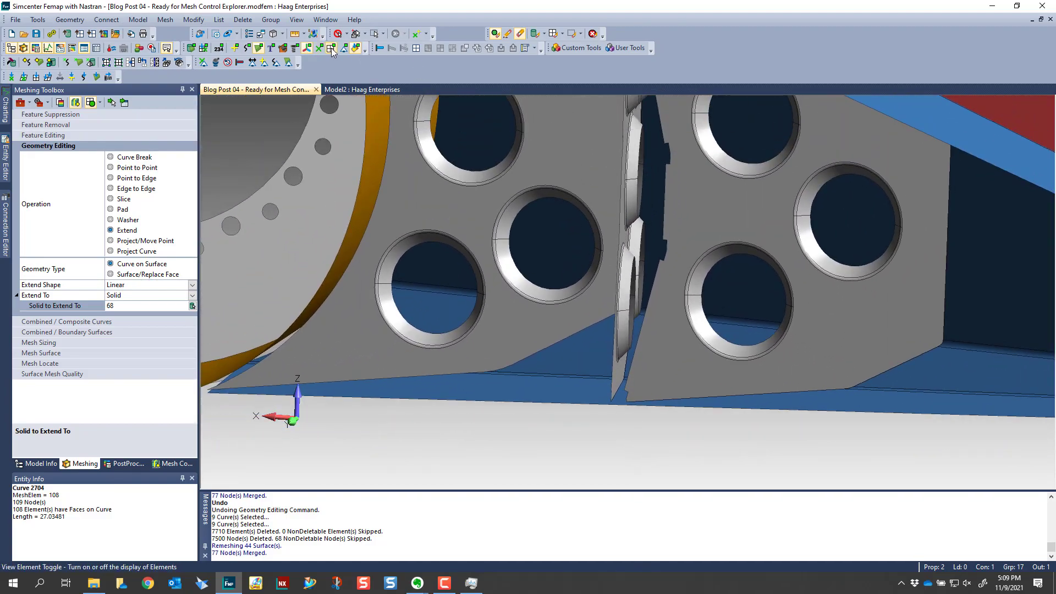
left_click(332, 51)
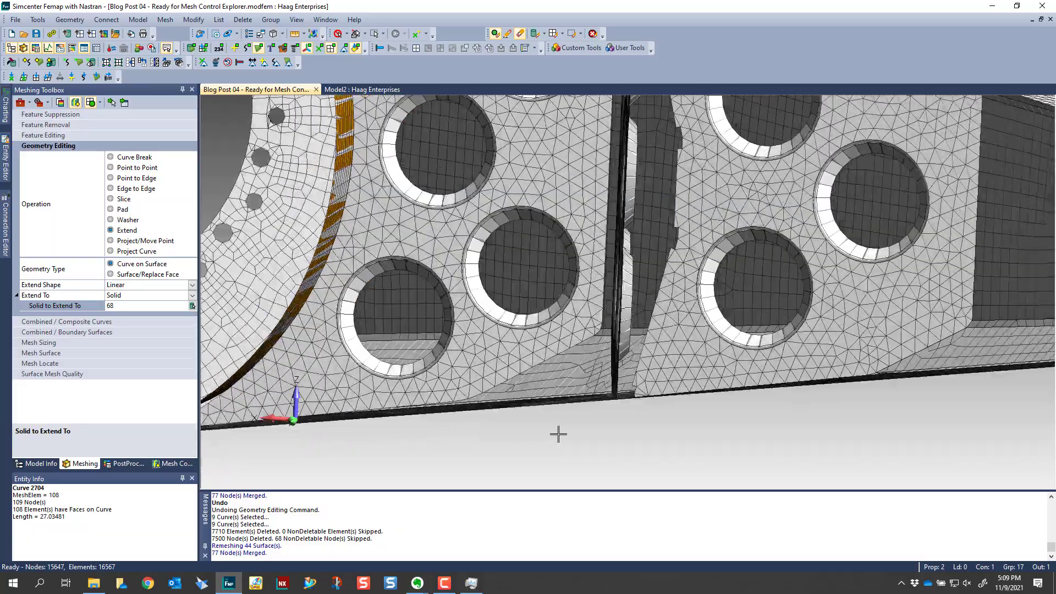
middle_click_drag(558, 434, 319, 130)
scroll(484, 422, "up", 5)
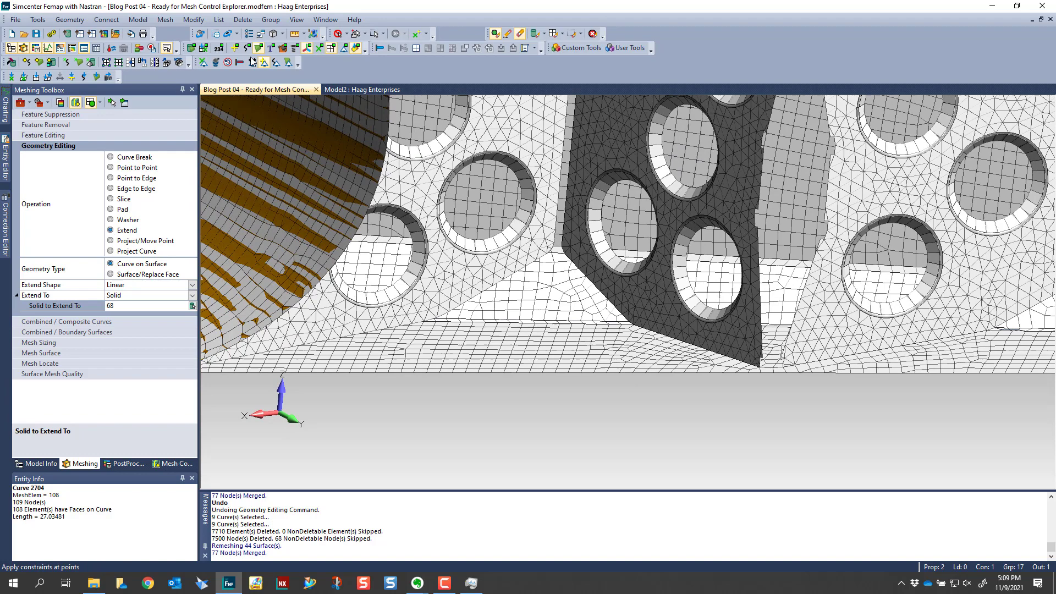
left_click(330, 48)
middle_click_drag(477, 288, 618, 464)
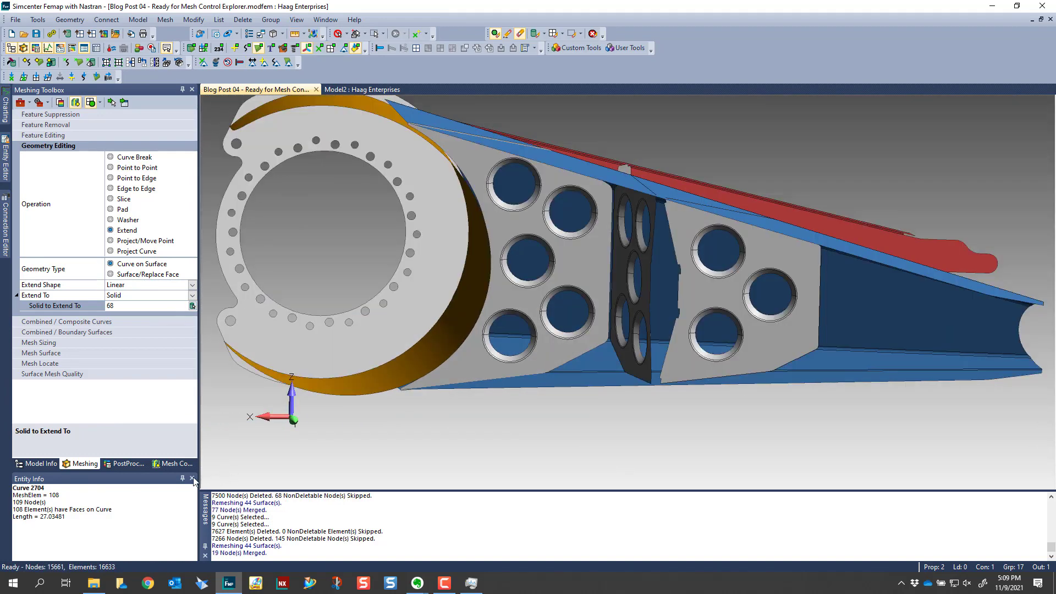
Step: Refresh the missing-imprint list in the Mesh Control Explorer, and examine the remaining highlighted edges around the ribs and flanges
left_click(181, 463)
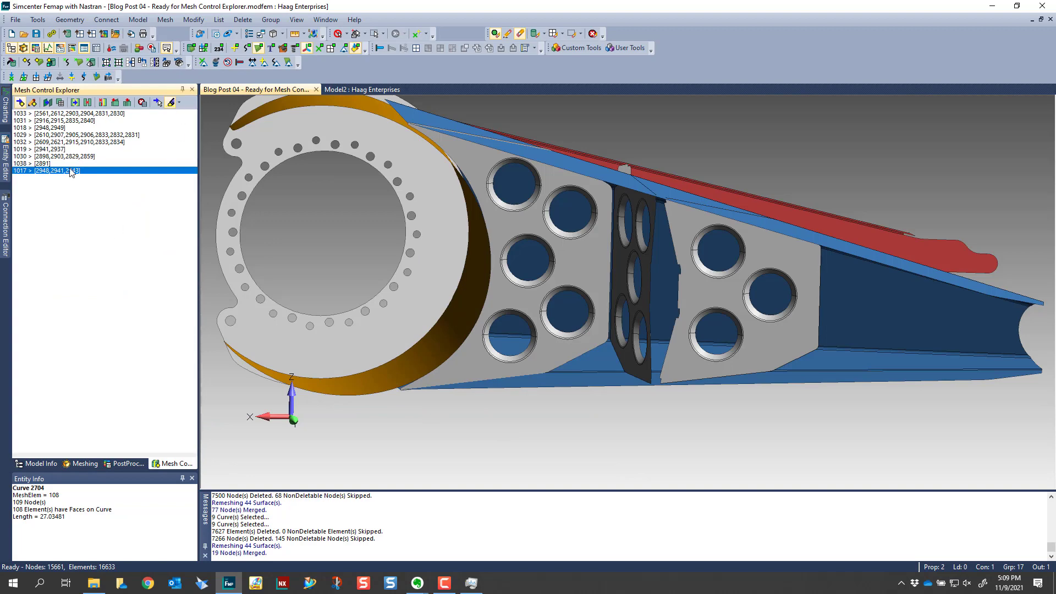
left_click(116, 104)
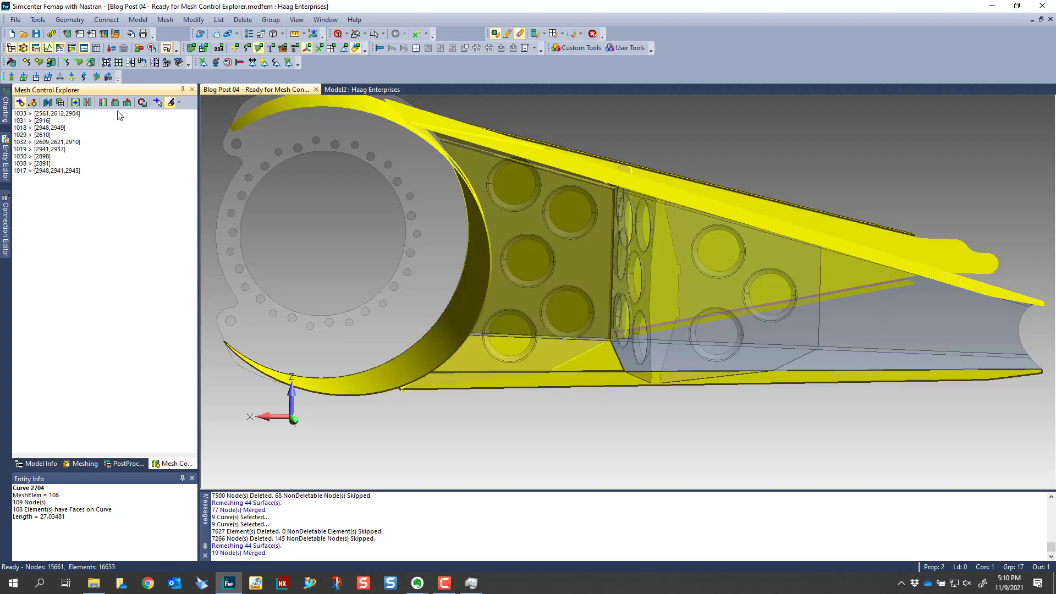
key("Right")
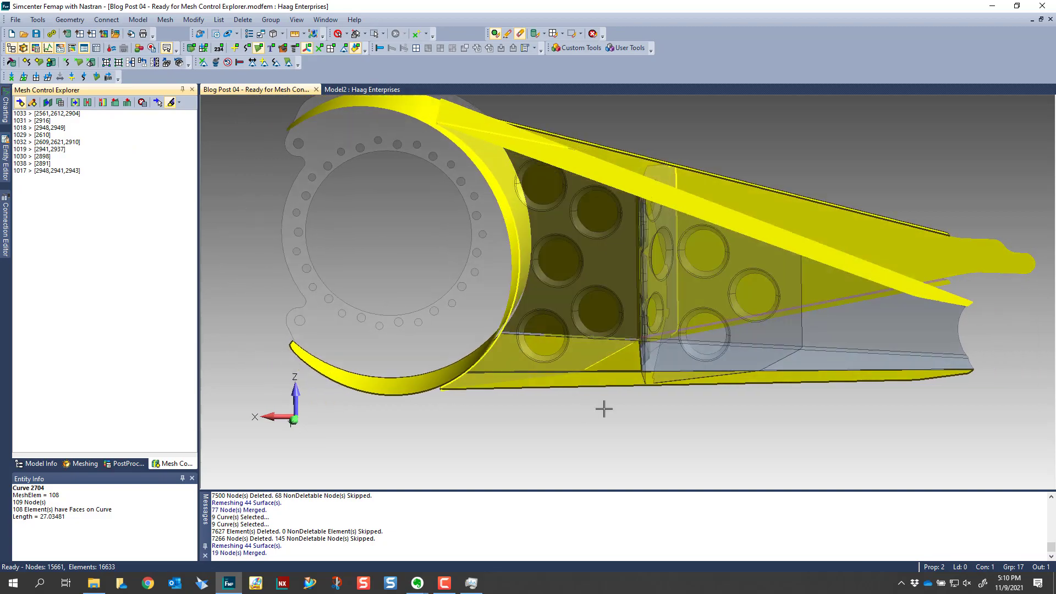
middle_click_drag(641, 413, 794, 429)
scroll(794, 429, "up", 3)
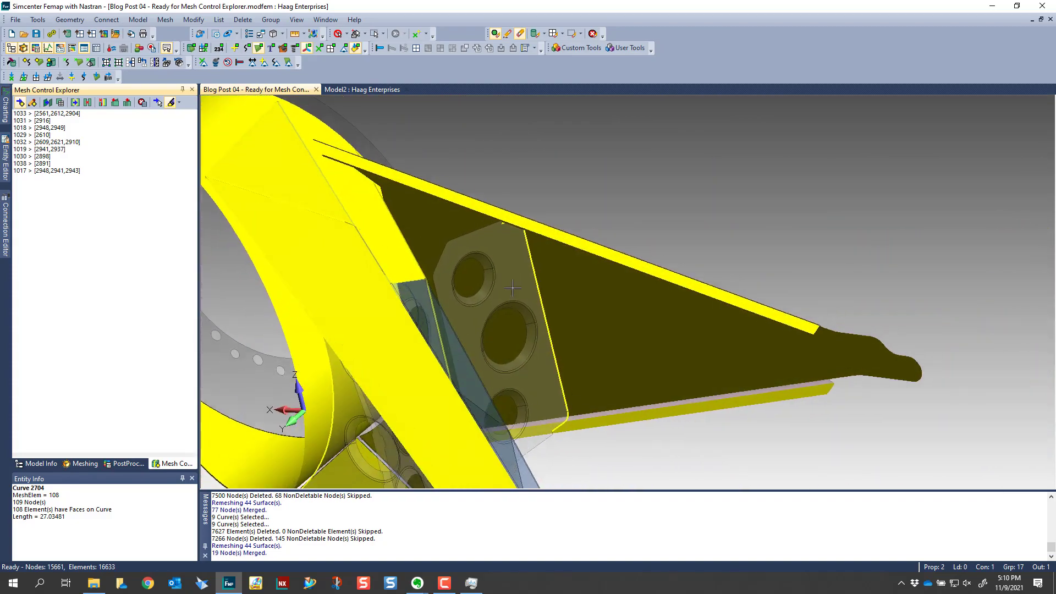
middle_click_drag(538, 256, 565, 283)
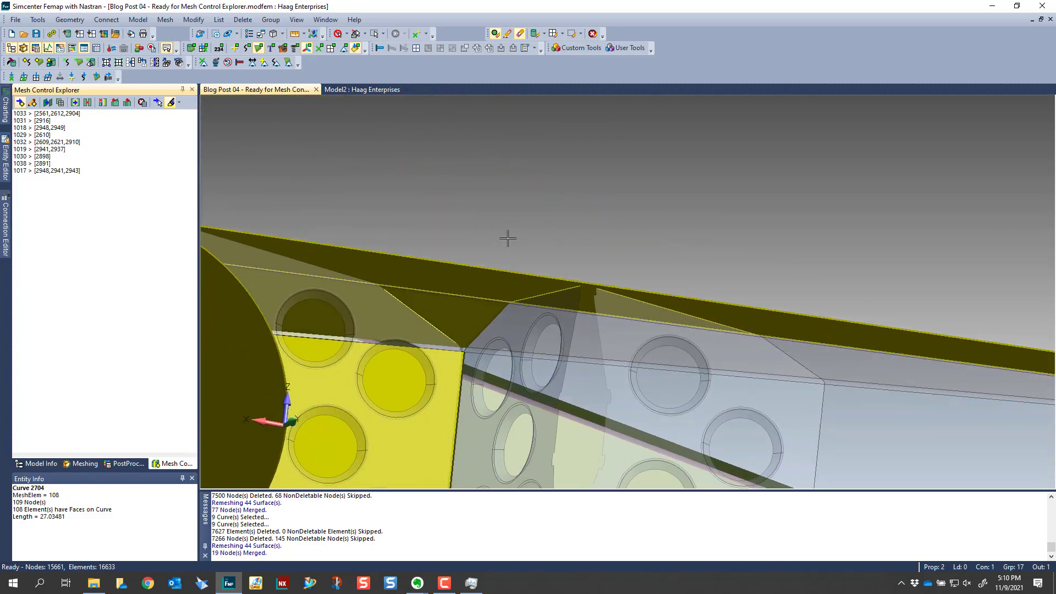
Step: Open the Mesh Surface tool in the Meshing Toolbox and expand its Advanced Sizing Options for review
middle_click_drag(507, 239, 714, 283)
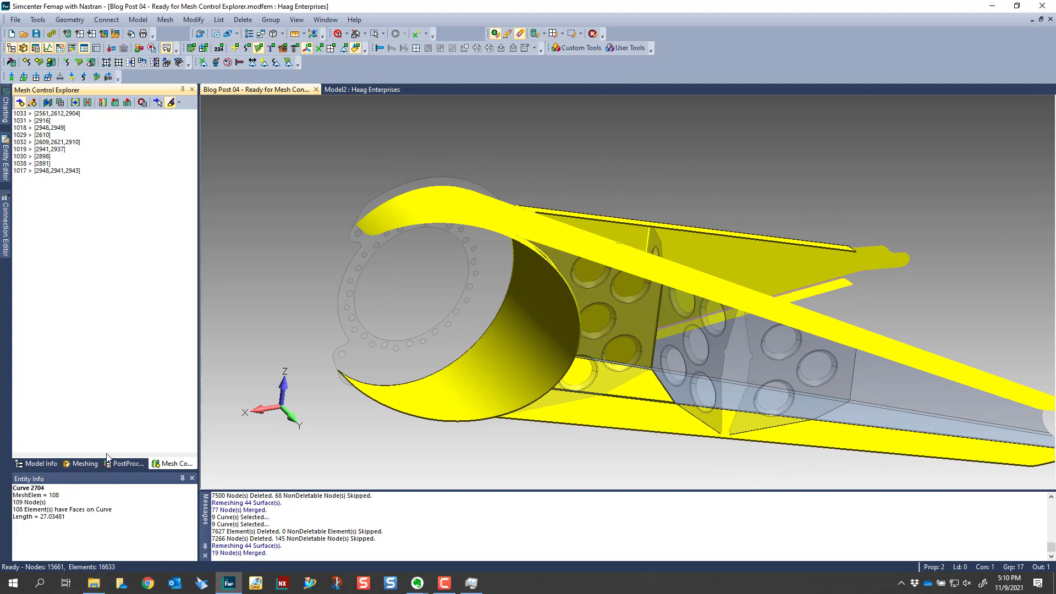
left_click(92, 465)
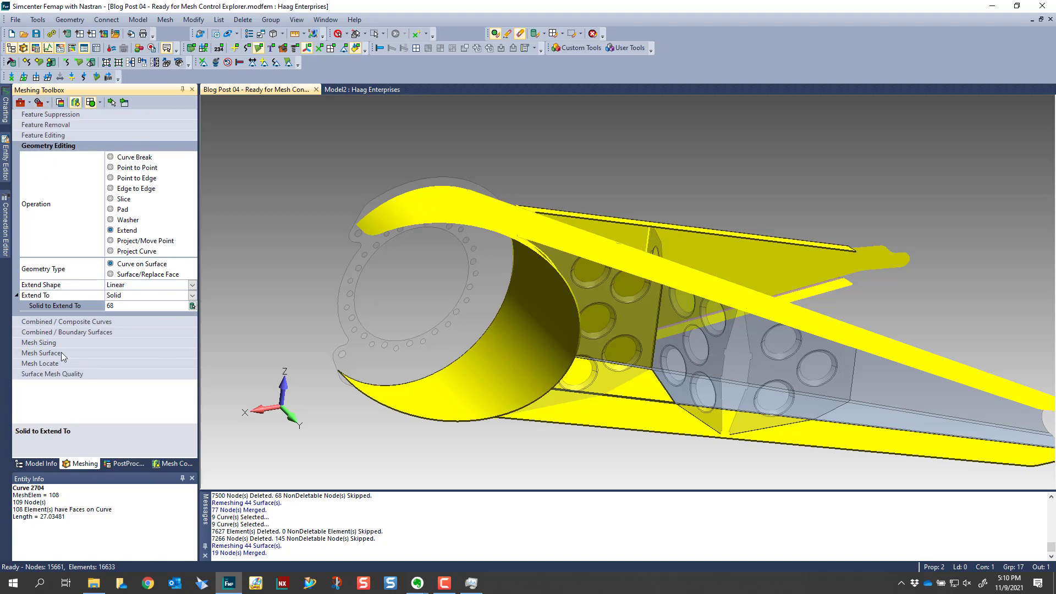
left_click(42, 353)
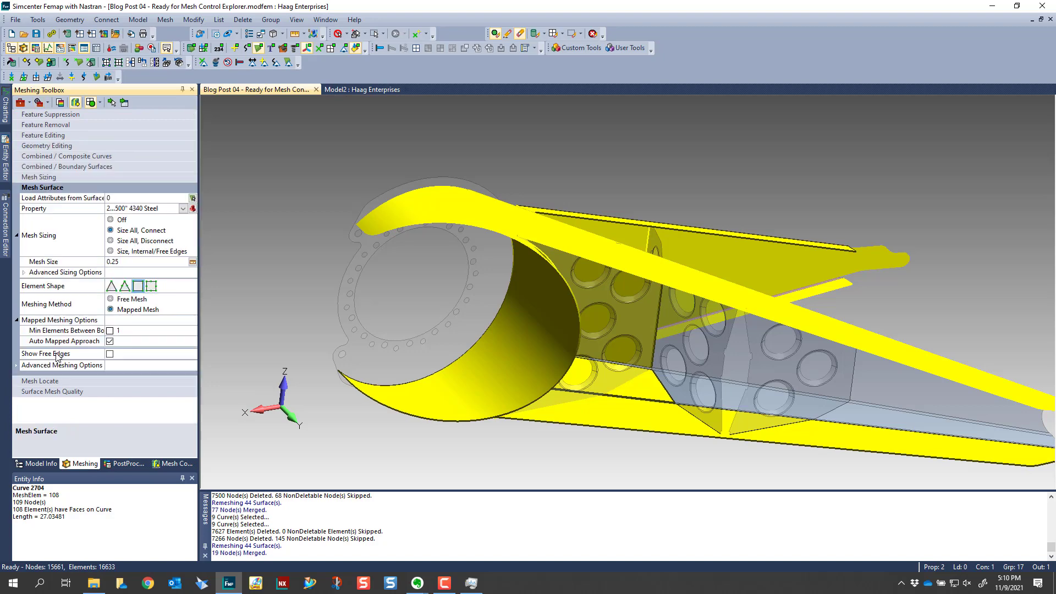
left_click(26, 273)
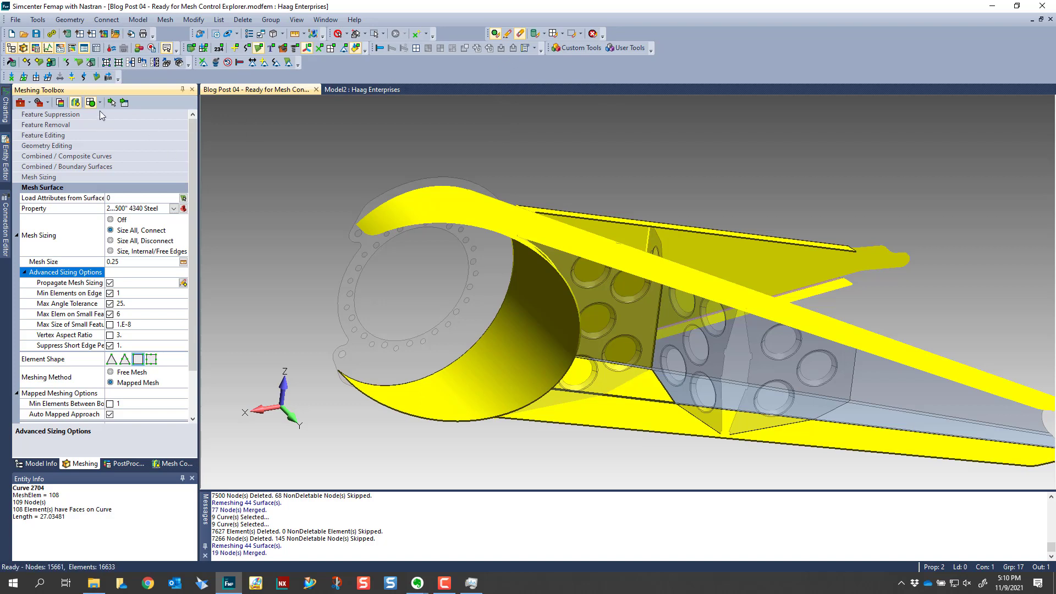
Step: Turn off the missing-imprint display in the Mesh Control Explorer and return to the Meshing Toolbox's Mesh Surface settings
left_click(75, 103)
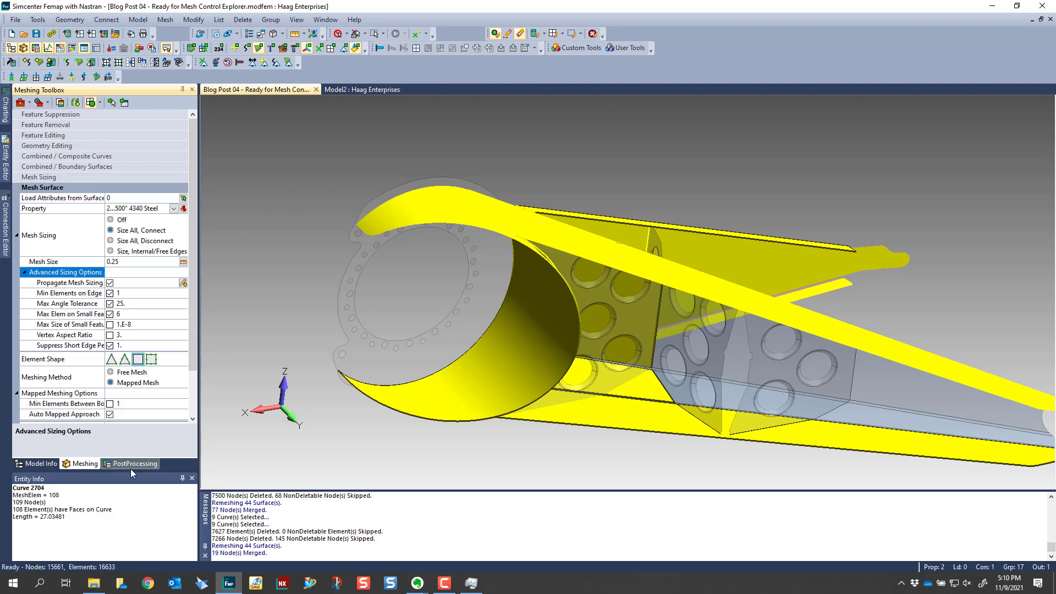
left_click(75, 102)
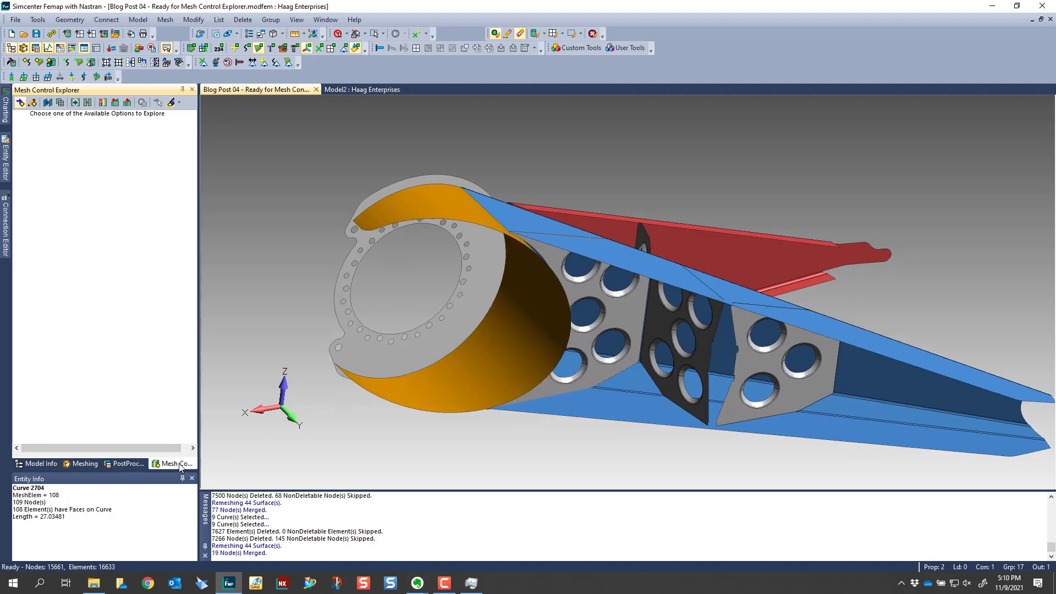
left_click(81, 463)
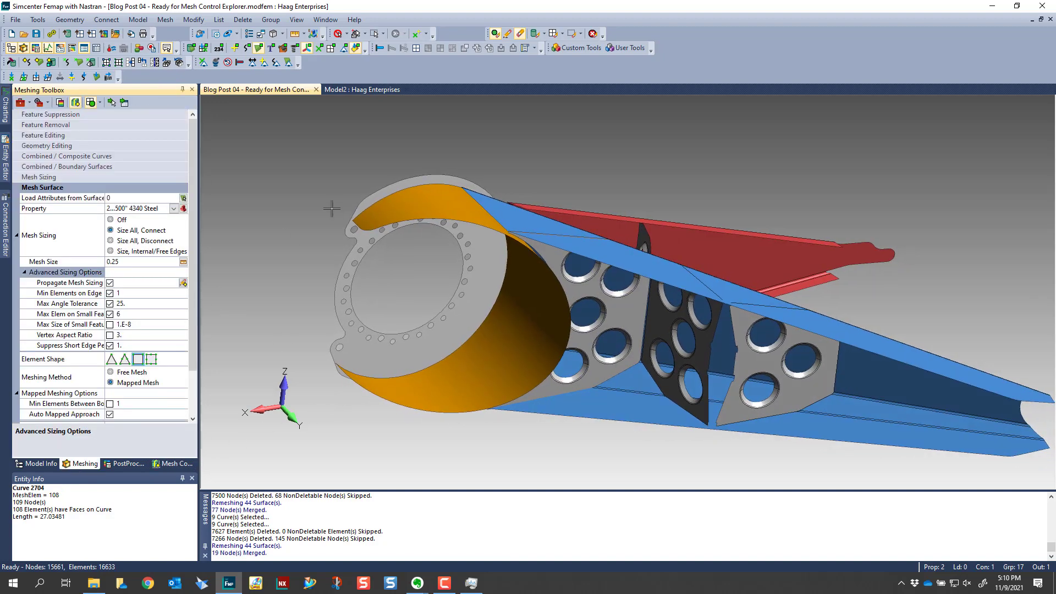
middle_click_drag(341, 207, 294, 206, "ctrl")
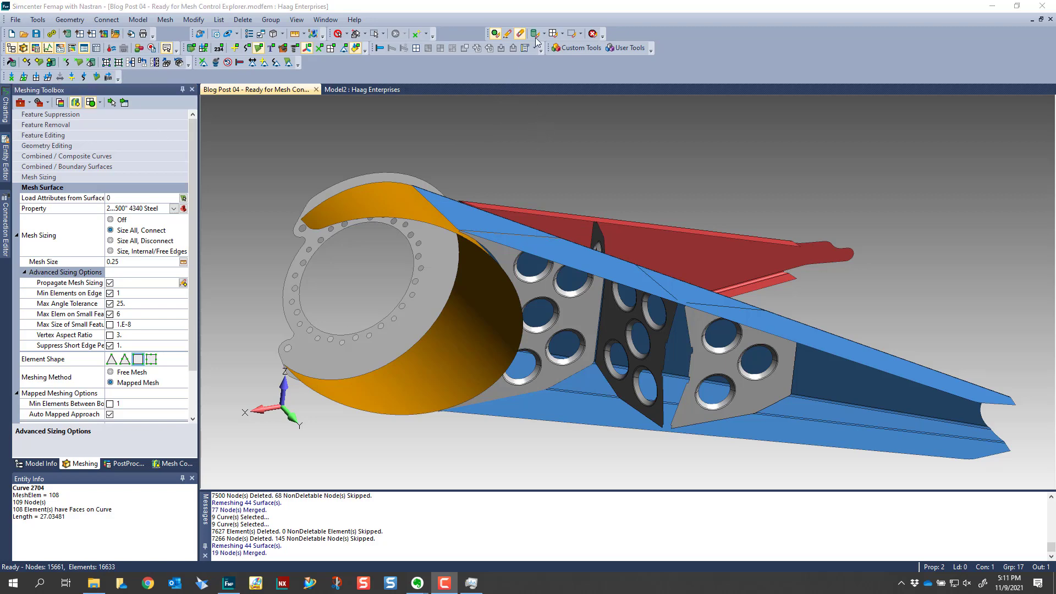
Step: Display the elements on the trailing arm and examine the mesh around the ribs and lower flange
left_click(495, 35)
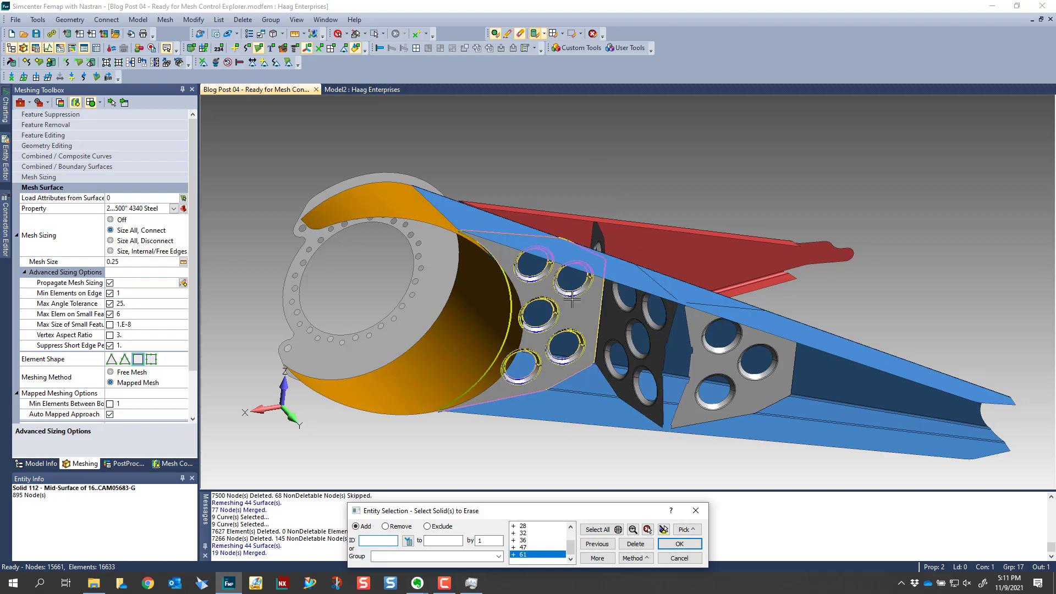
left_click(679, 558)
left_click(340, 53)
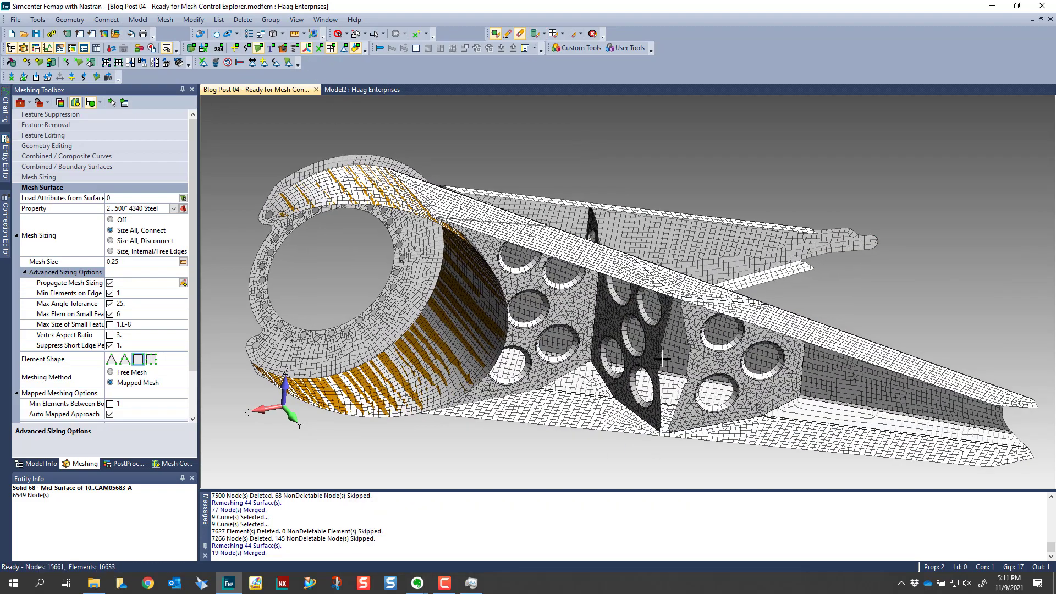
scroll(773, 453, "up", 5)
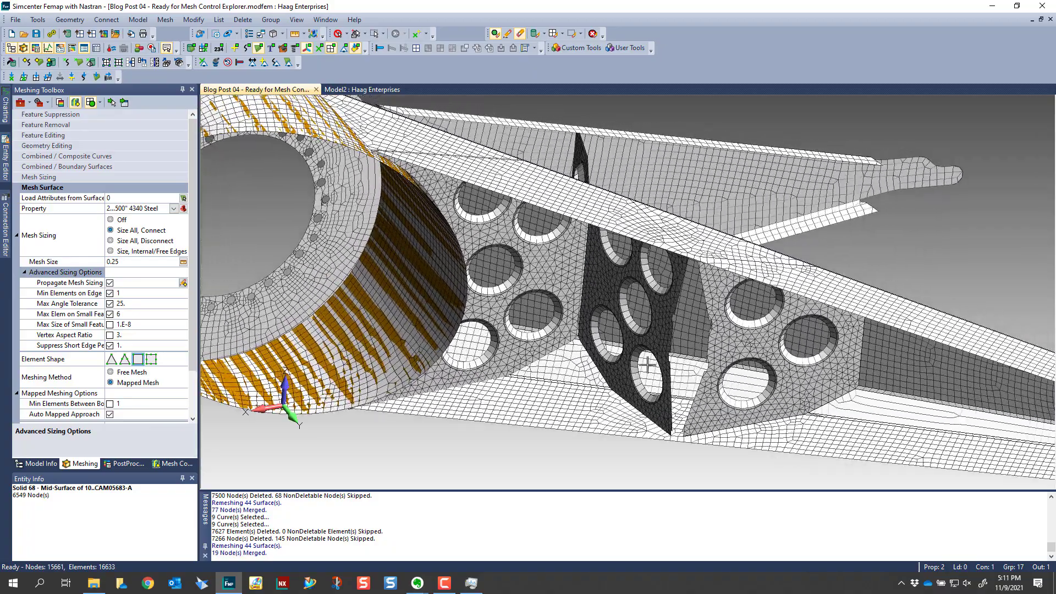
scroll(641, 369, "up", 3)
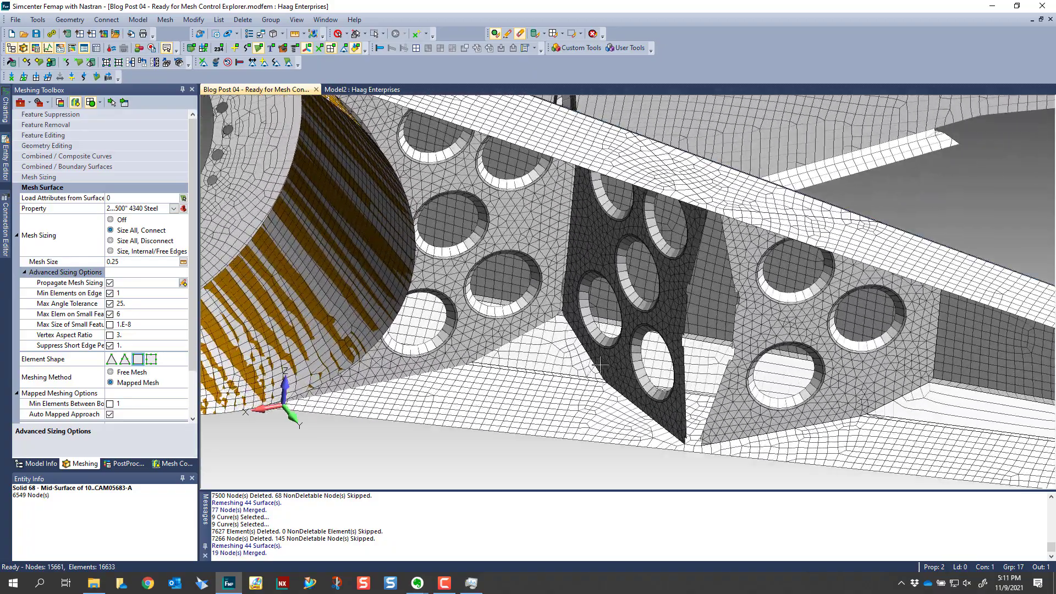
scroll(596, 429, "down", 3)
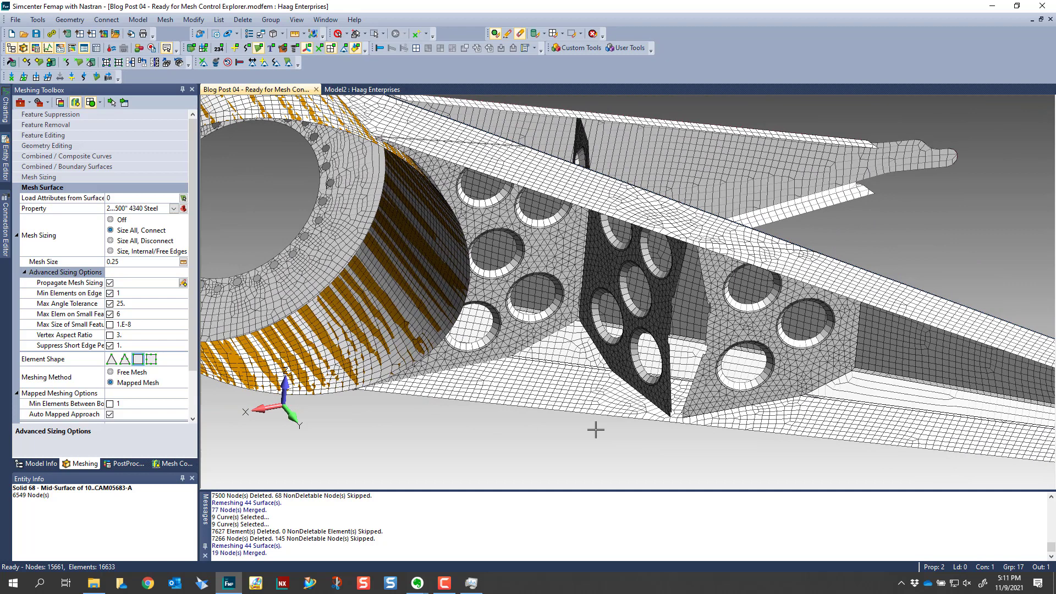